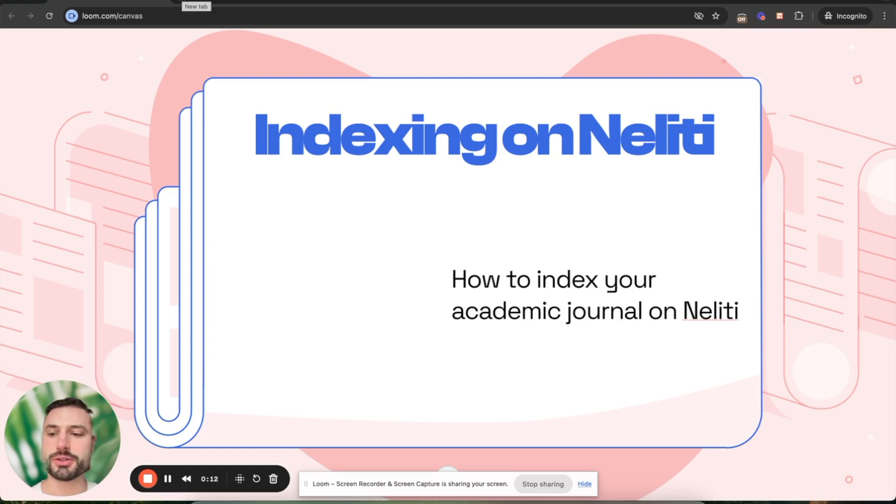
Open neliti.com in a new tab and go to its sign-in page.
click(189, 2)
text(neliti.com)
key(Return)
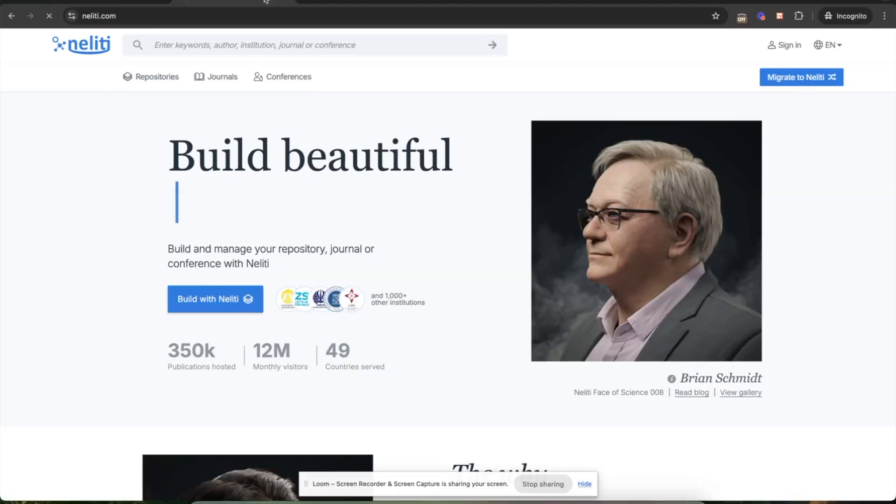
click(787, 46)
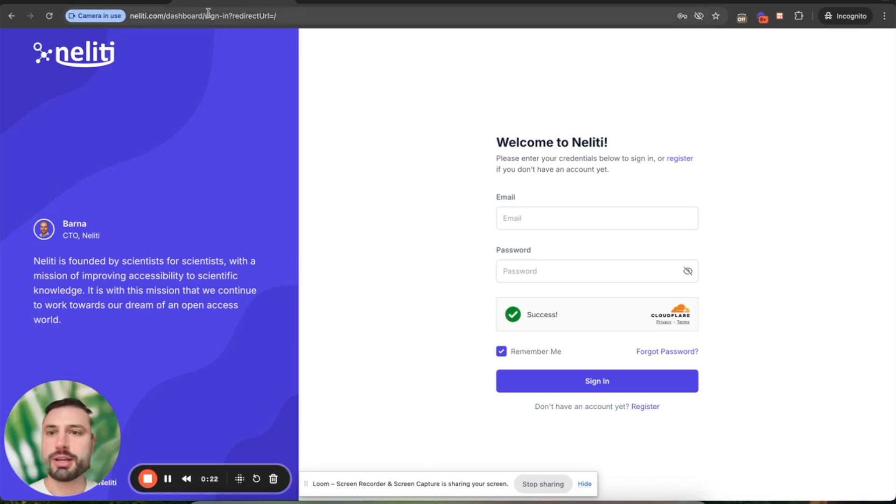
Trim the address bar URL down to the /dashboard/ address.
drag(206, 15, 302, 23)
key(BackSpace)
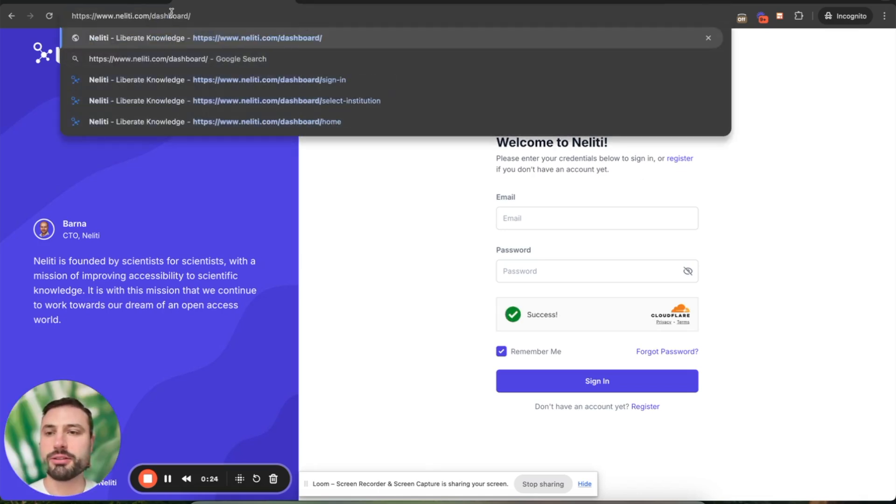
drag(116, 16, 229, 24)
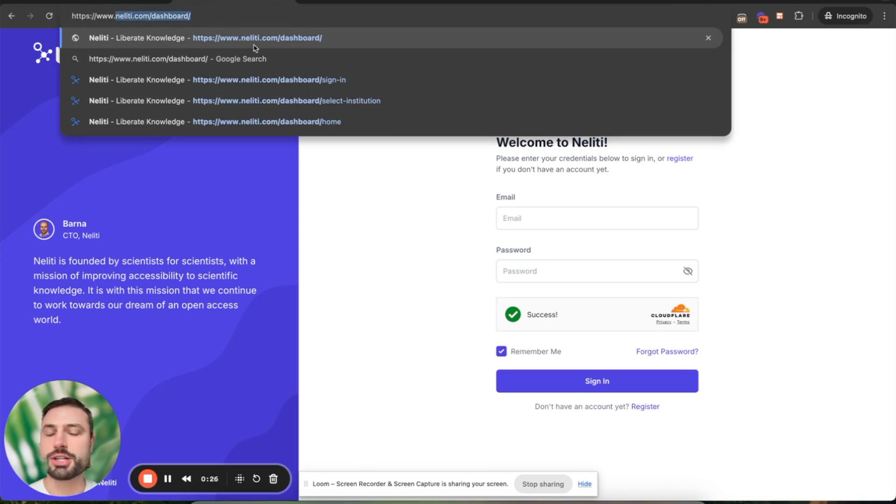
click(373, 218)
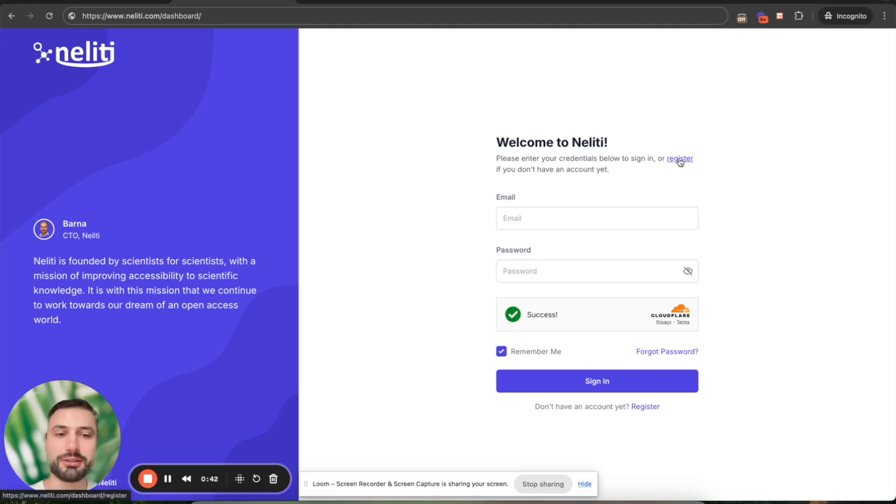
Start an Institutional Account registration and submit the work email address.
click(647, 407)
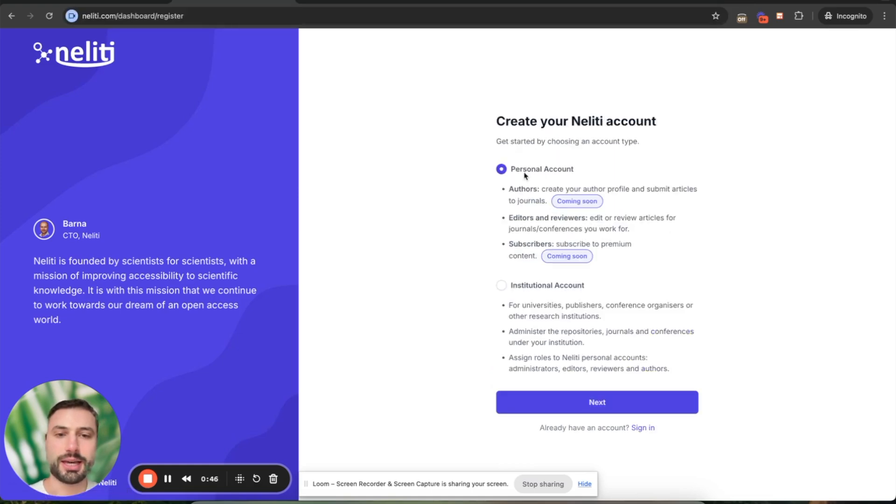
click(502, 287)
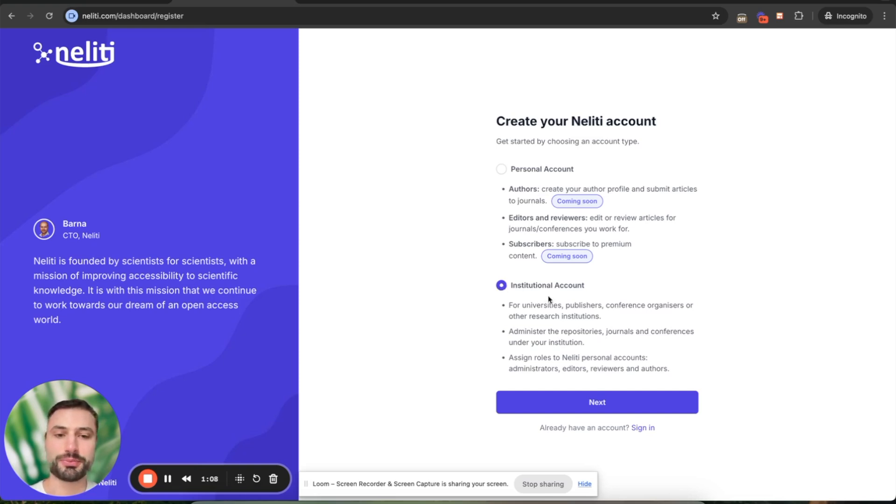
click(594, 401)
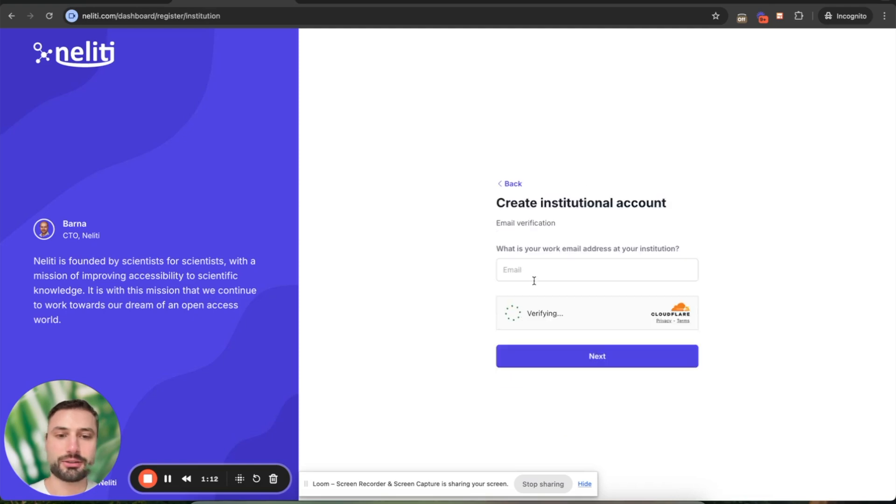
click(533, 272)
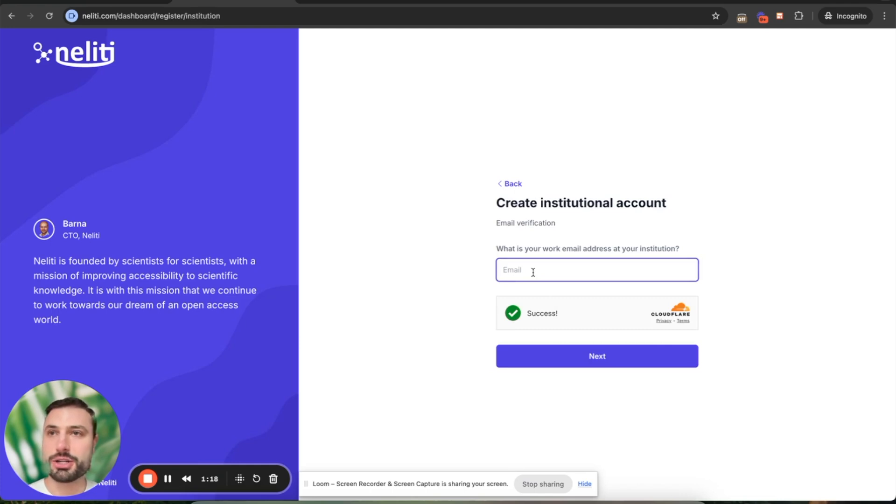
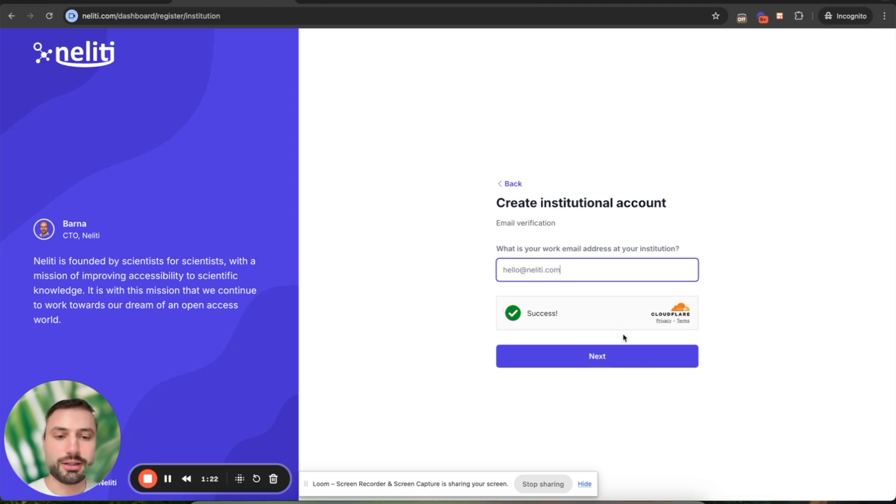
click(602, 357)
click(508, 222)
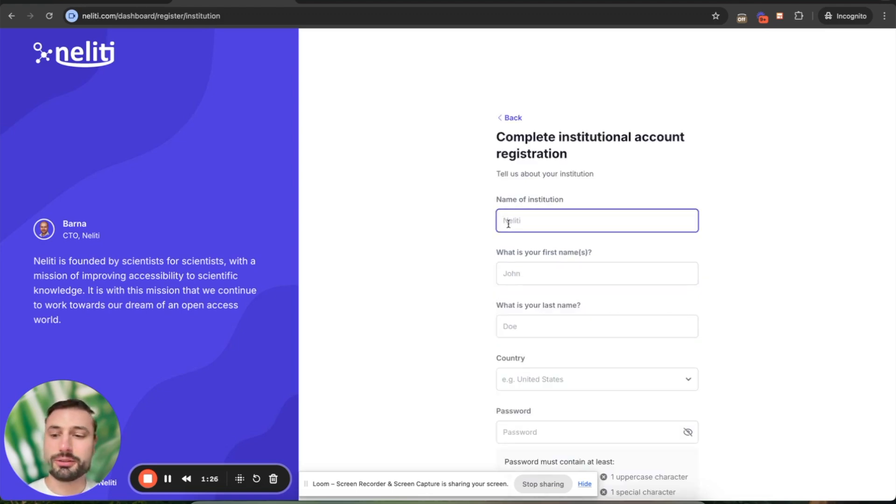
text(Harvard Uni)
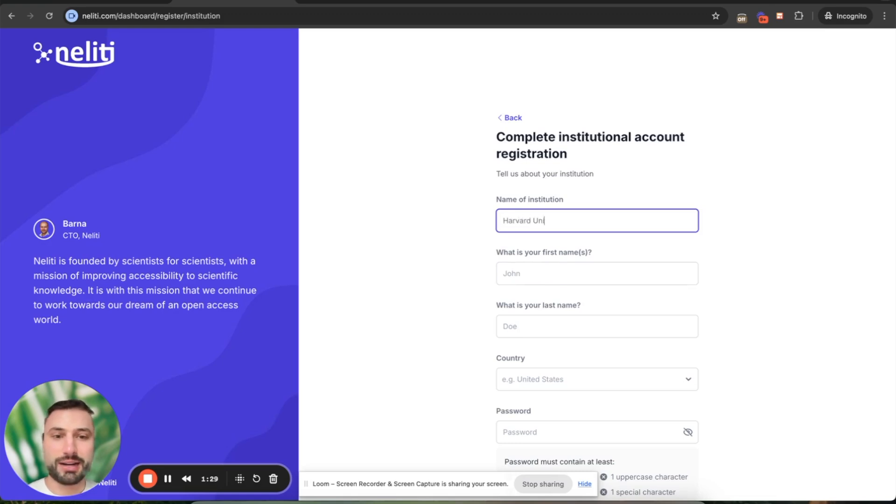
text(versity)
key(super+a)
text(U)
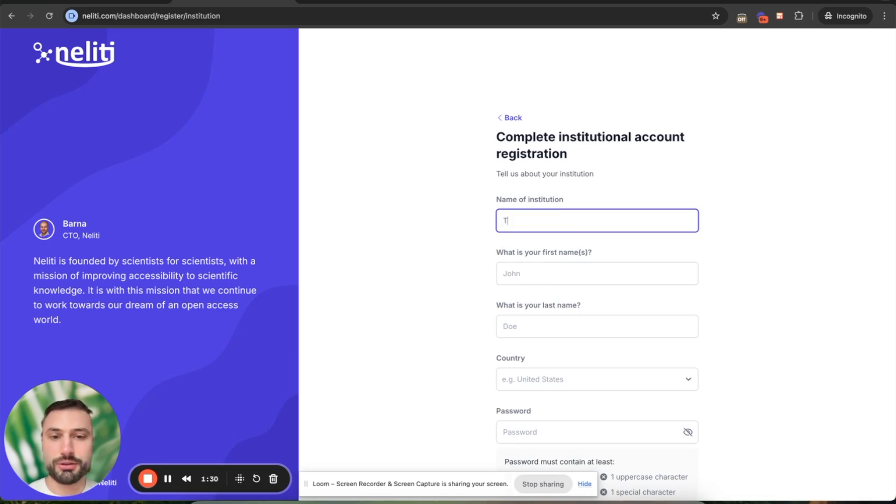
text(niversity of )
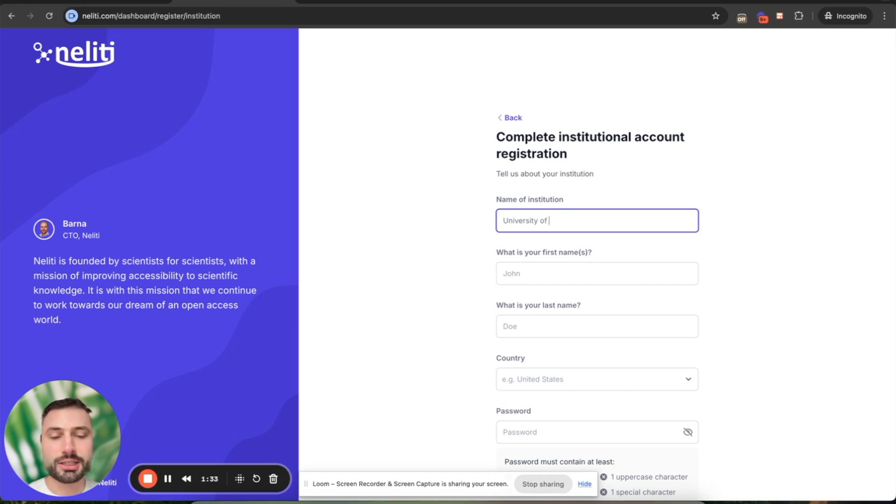
text(Indonesia)
key(super+a)
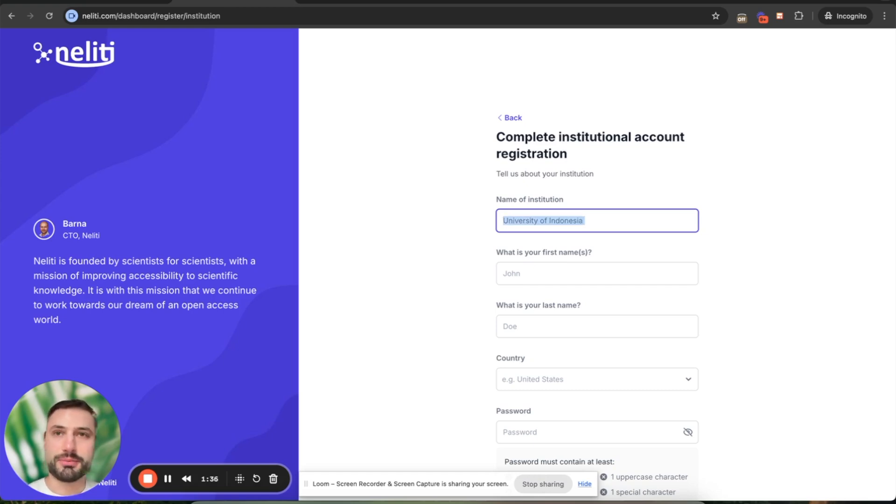
text(E)
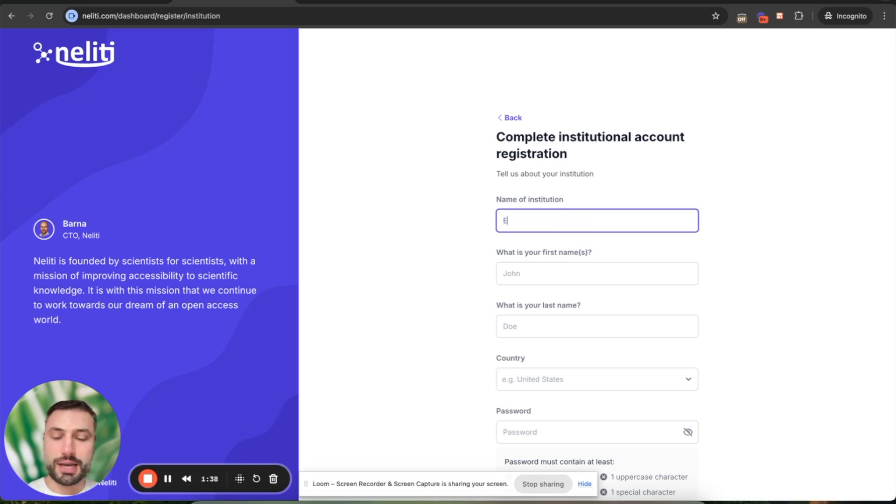
text(lsevier Publisher)
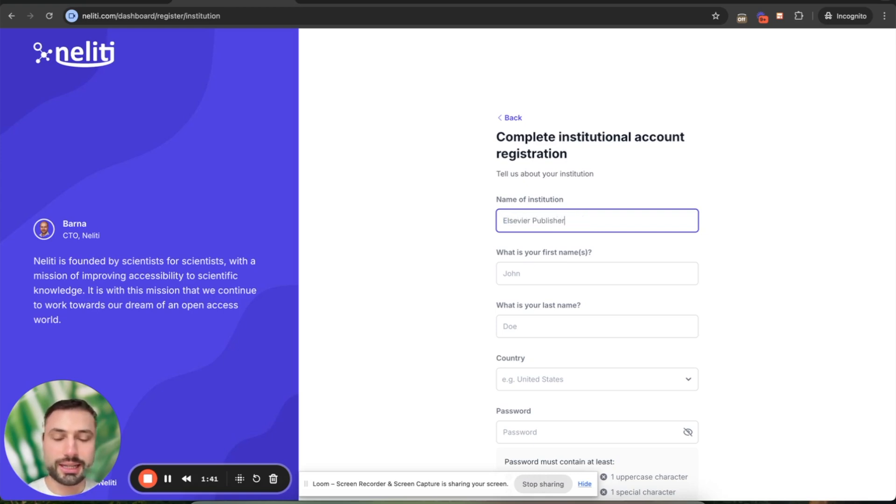
key(super+a)
key(BackSpace)
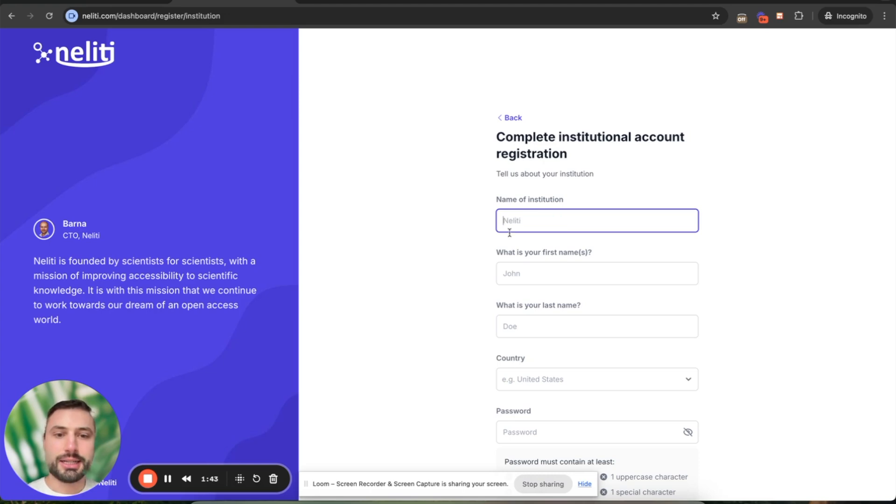
scroll(525, 272, down, 1)
scroll(527, 336, down, 3)
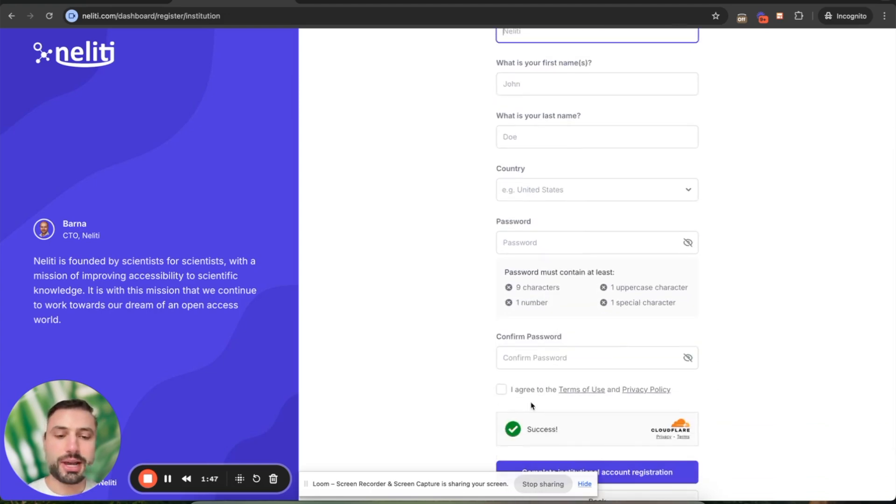
scroll(530, 406, down, 1)
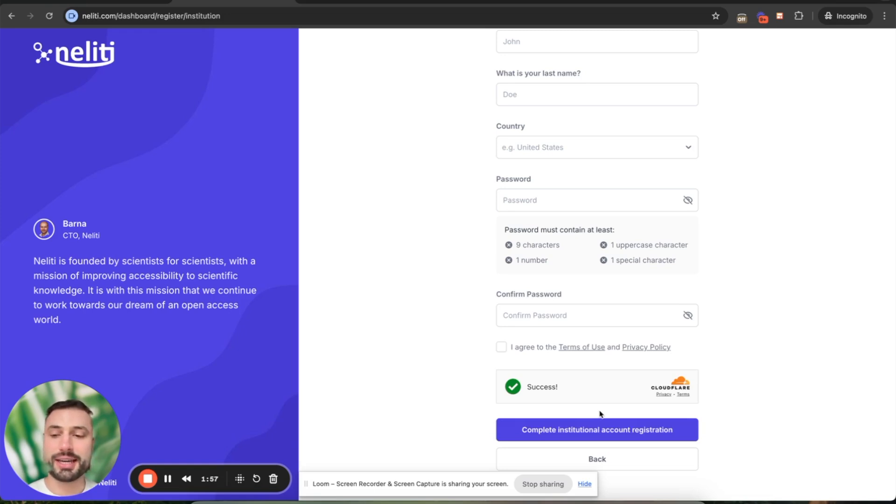
click(600, 463)
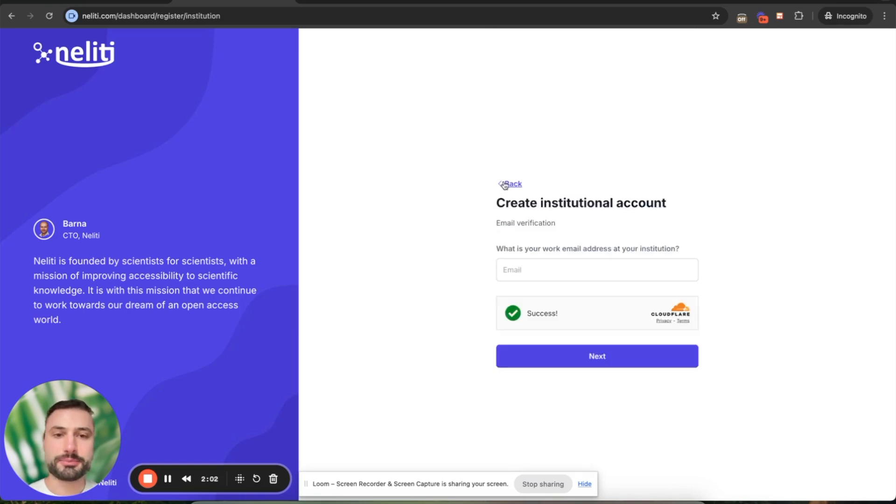
Back out of registration and sign in with the browser's saved login credentials.
click(504, 183)
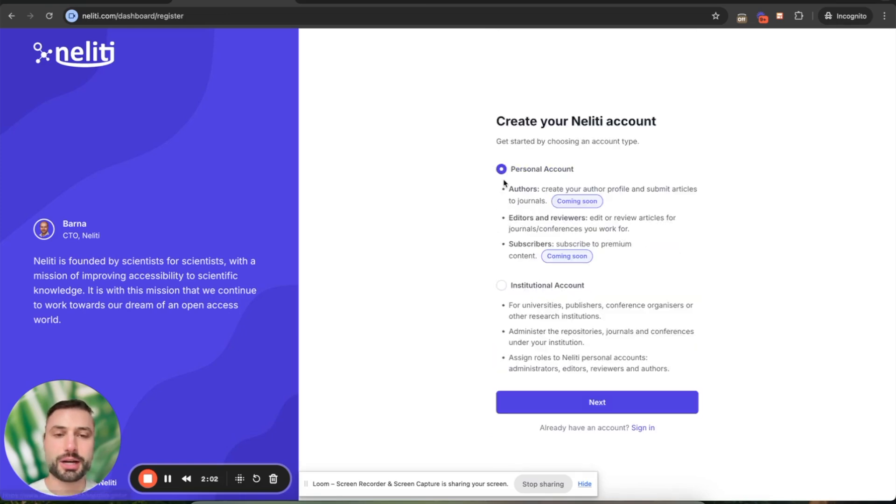
click(642, 428)
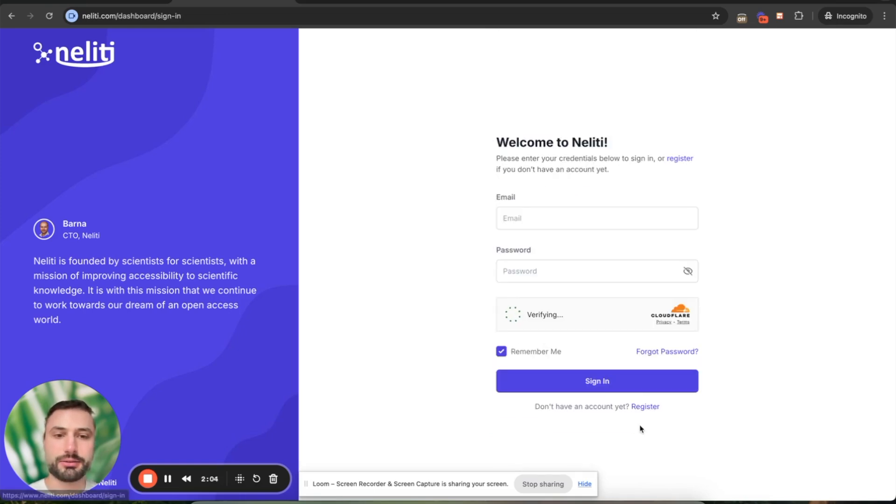
click(549, 213)
text(anton)
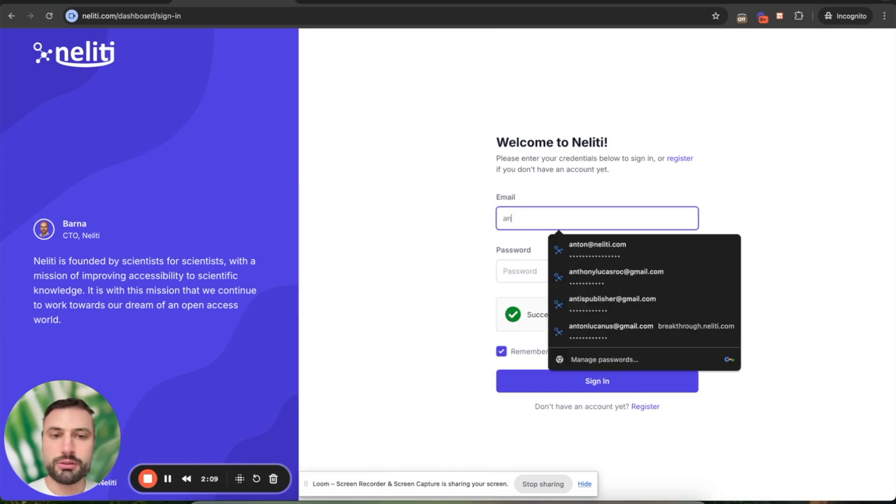
click(595, 244)
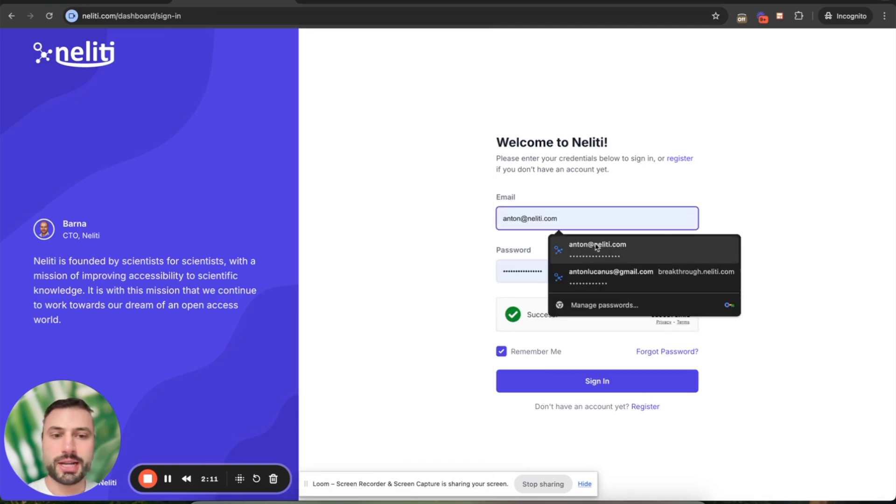
click(595, 381)
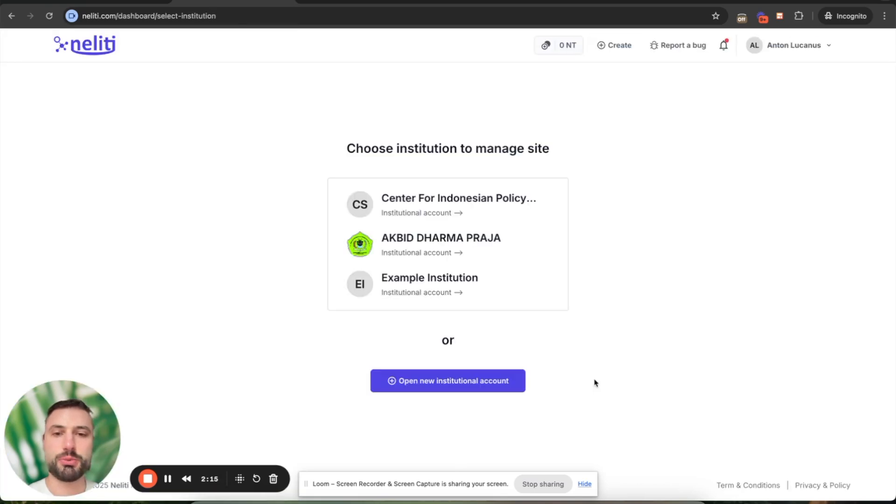
Select Example Institution and choose Create Repository, Journal or Conference.
click(434, 287)
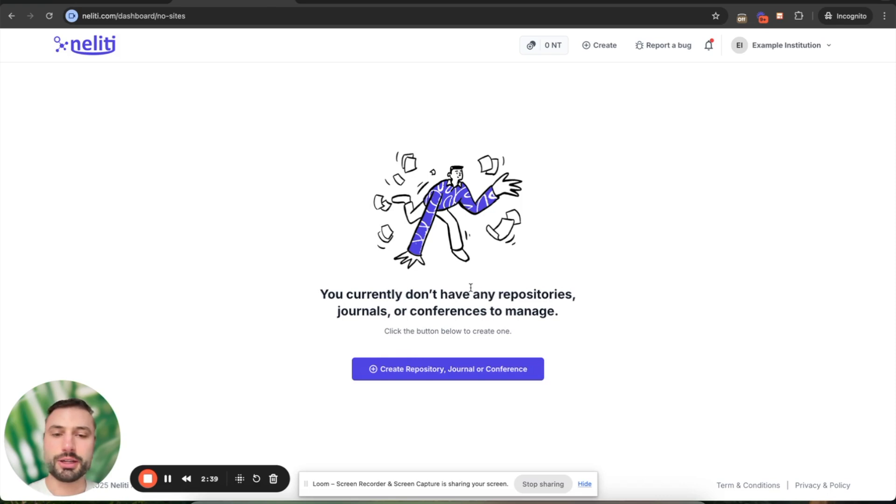
click(438, 372)
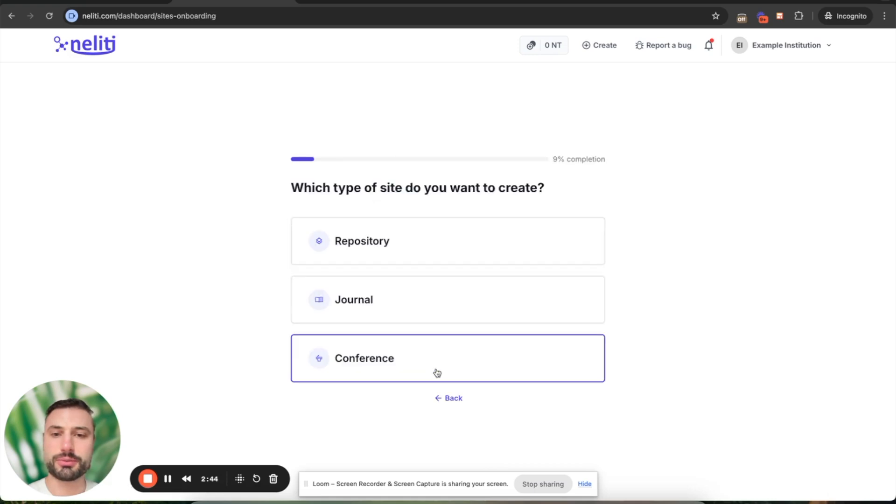
click(441, 303)
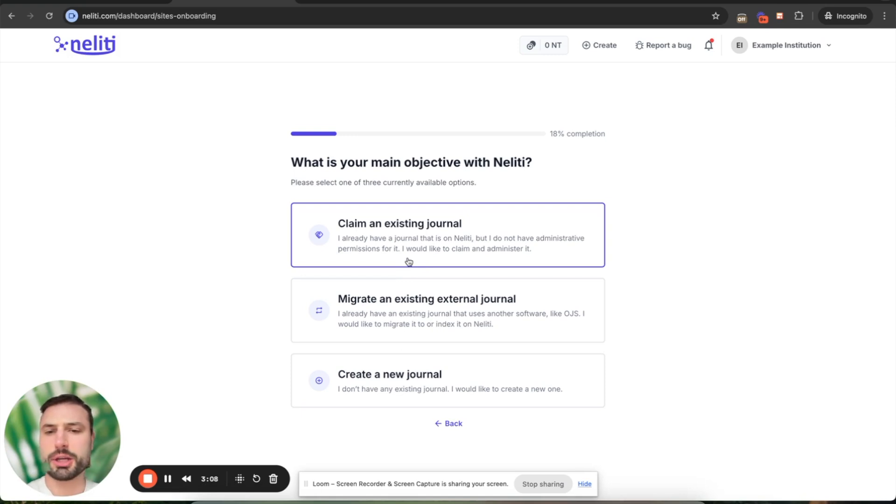
click(428, 242)
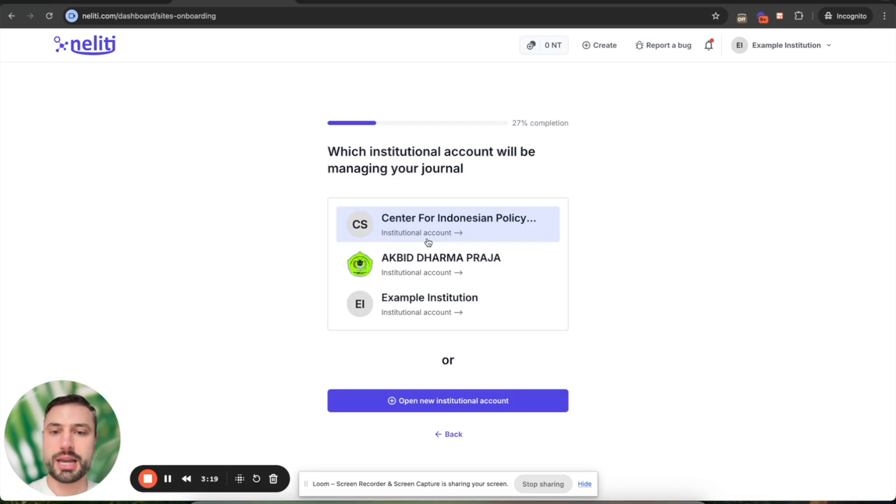
click(435, 312)
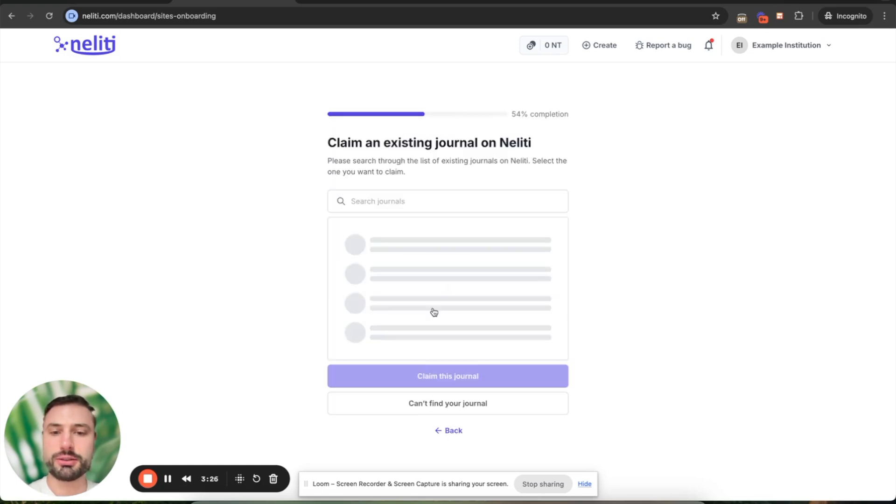
click(404, 204)
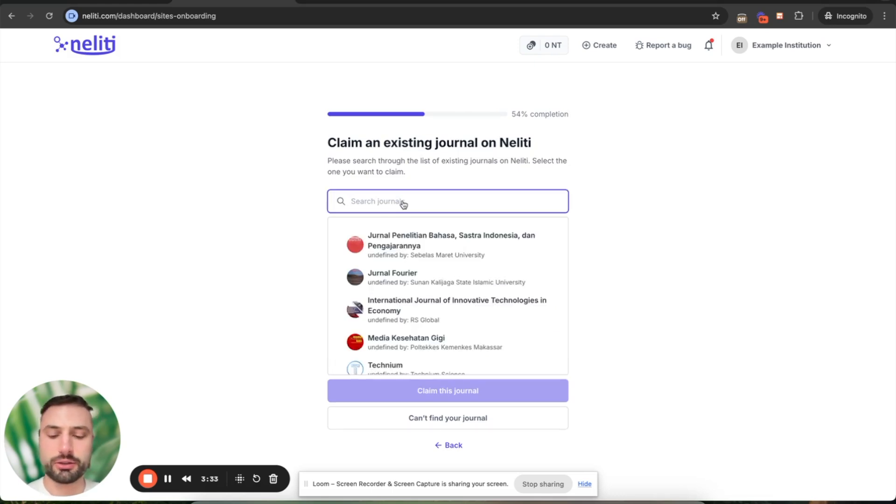
text(biology)
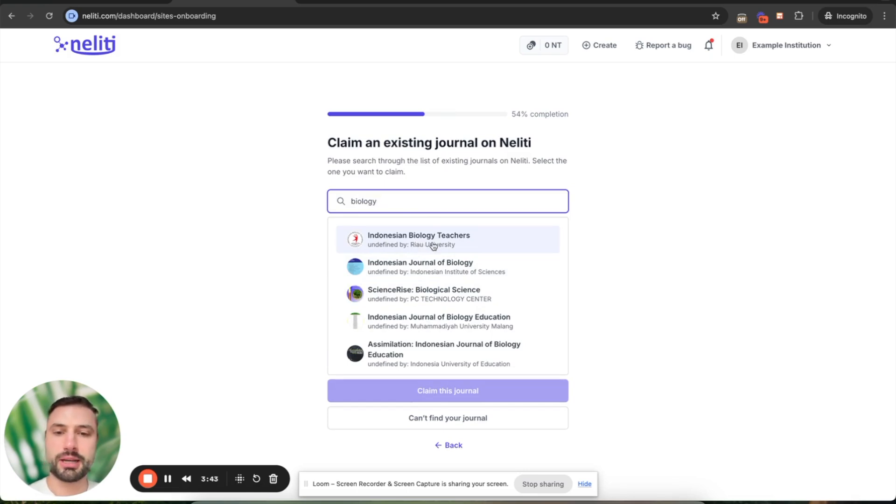
scroll(441, 295, down, 5)
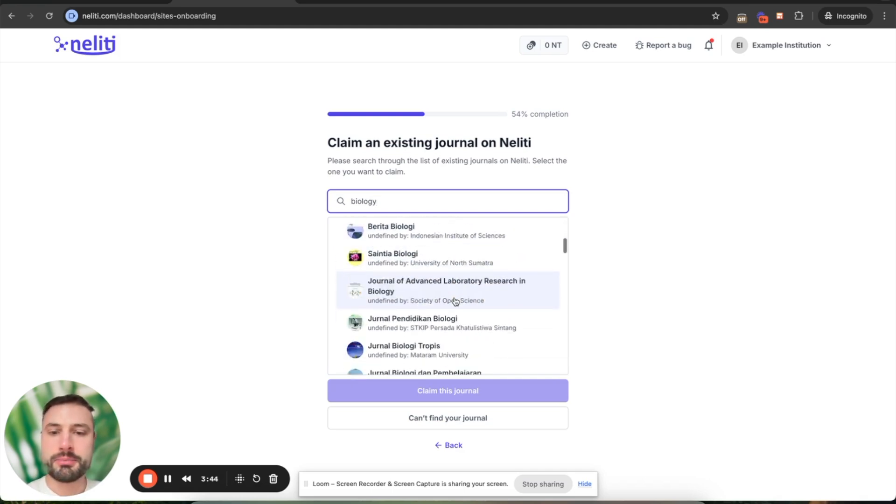
scroll(455, 301, up, 5)
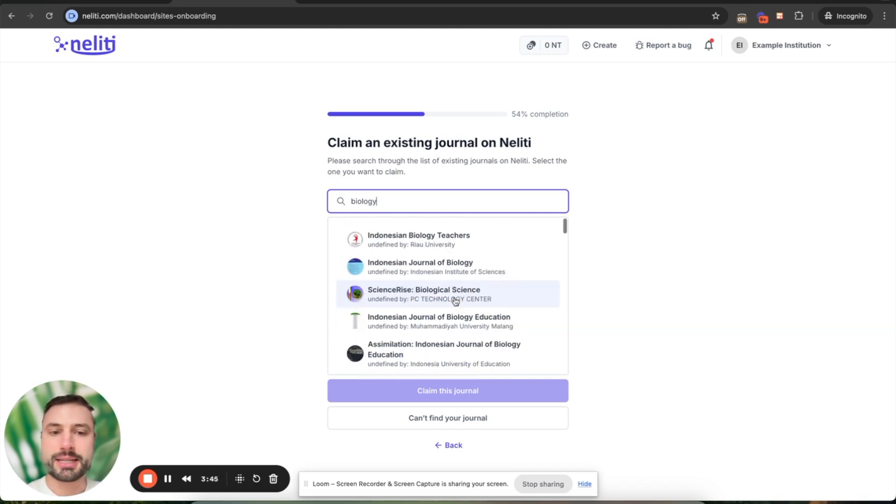
click(450, 447)
click(451, 438)
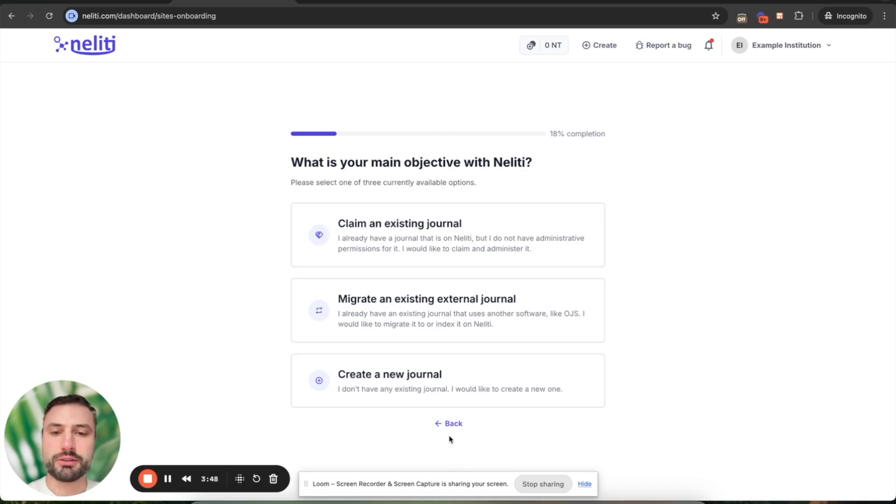
Start a new journal with Example Institution as its managing institution.
click(435, 380)
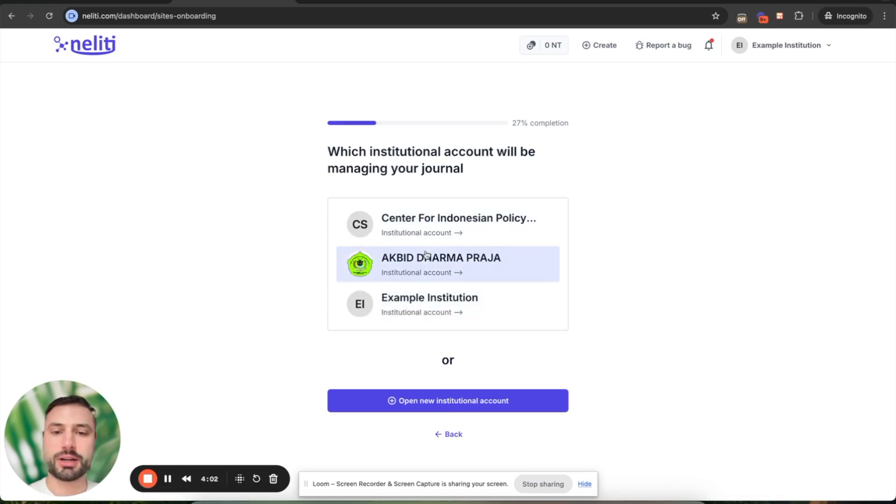
click(436, 310)
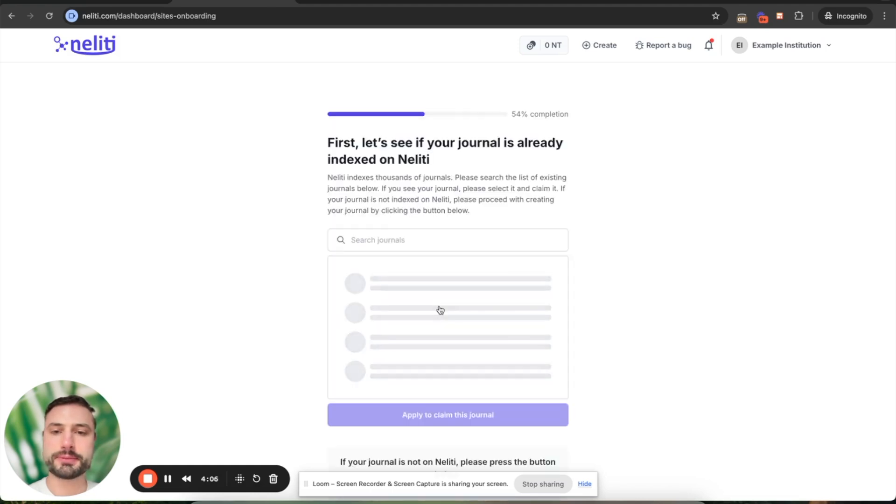
scroll(630, 354, down, 2)
Search indexed journals for 'Journal of Biology' and select Indonesian Journal of Biology.
click(461, 187)
text(Journal of)
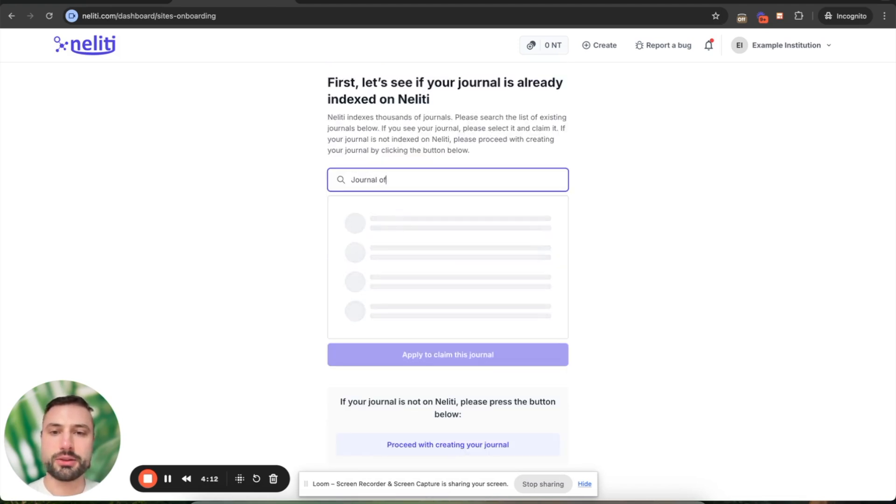
text( Biology)
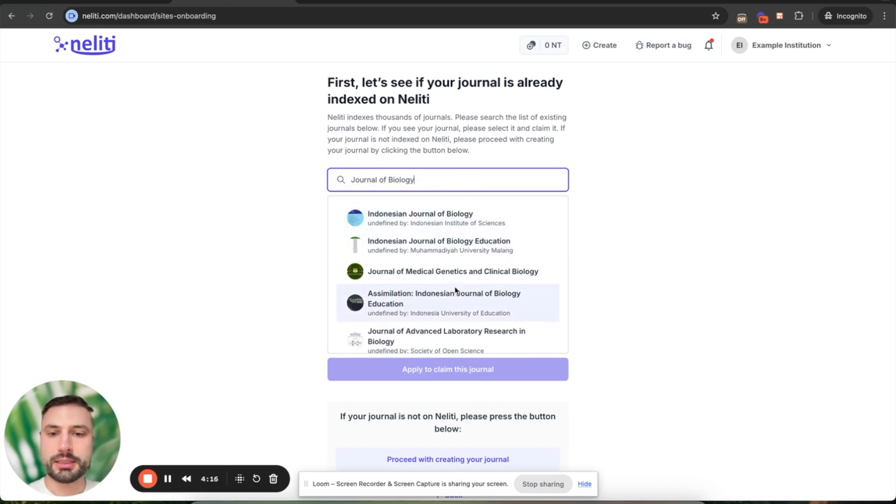
scroll(457, 293, down, 1)
scroll(456, 293, down, 6)
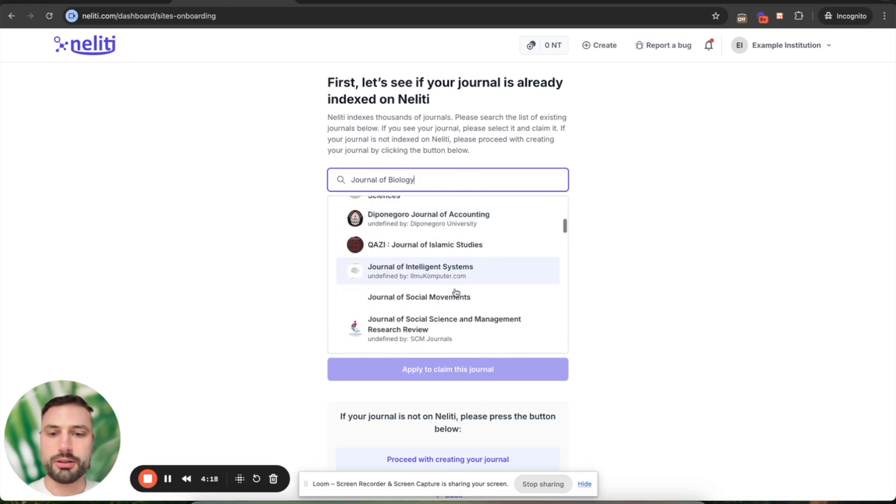
scroll(457, 294, down, 3)
scroll(456, 294, up, 8)
scroll(591, 311, down, 2)
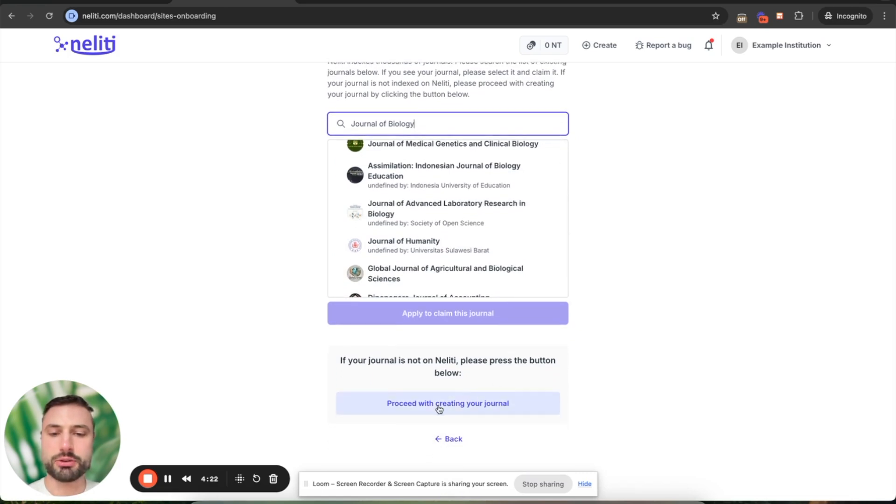
scroll(439, 409, up, 2)
scroll(458, 310, up, 3)
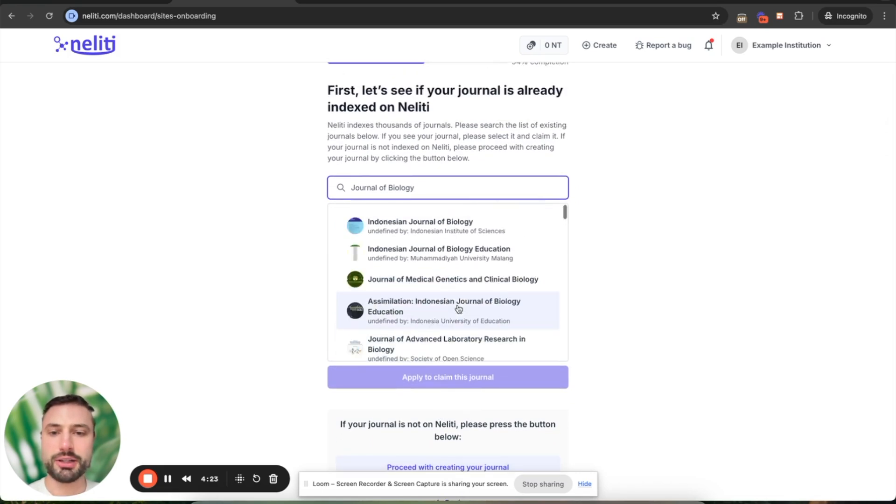
click(424, 230)
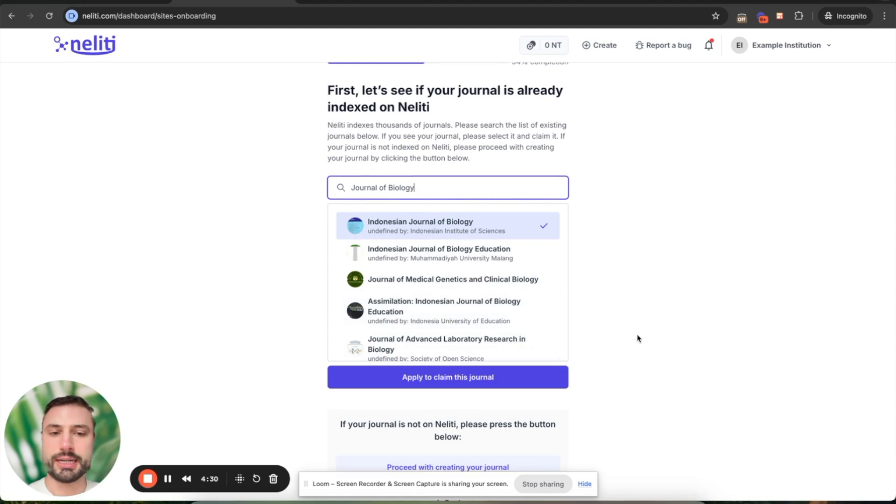
scroll(638, 336, down, 2)
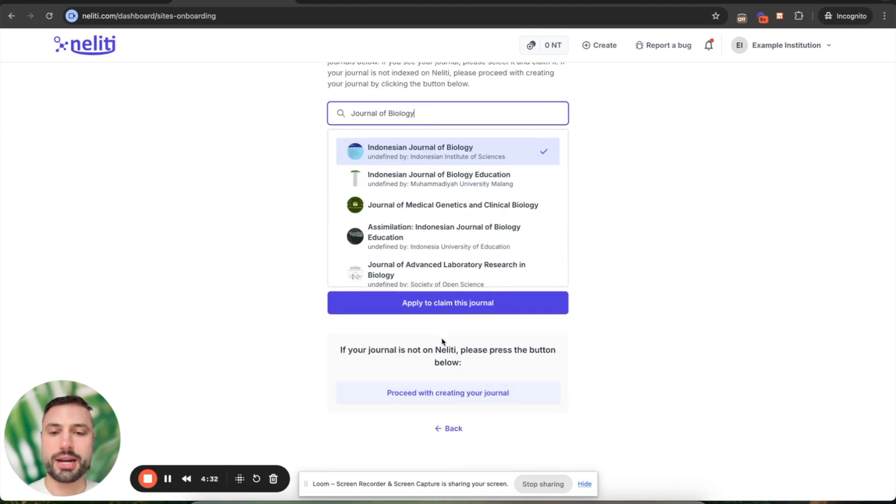
scroll(405, 355, up, 3)
scroll(406, 356, down, 3)
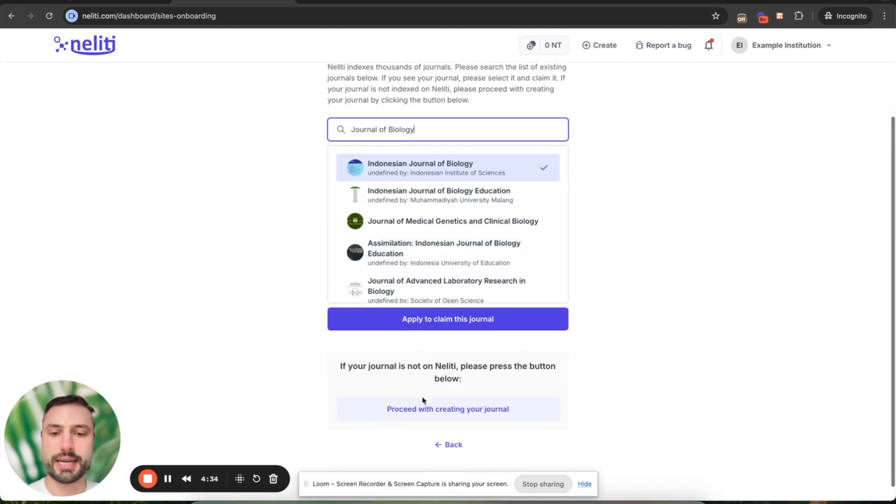
Create the journal from scratch and set the metadata language to English.
click(445, 411)
scroll(392, 320, down, 3)
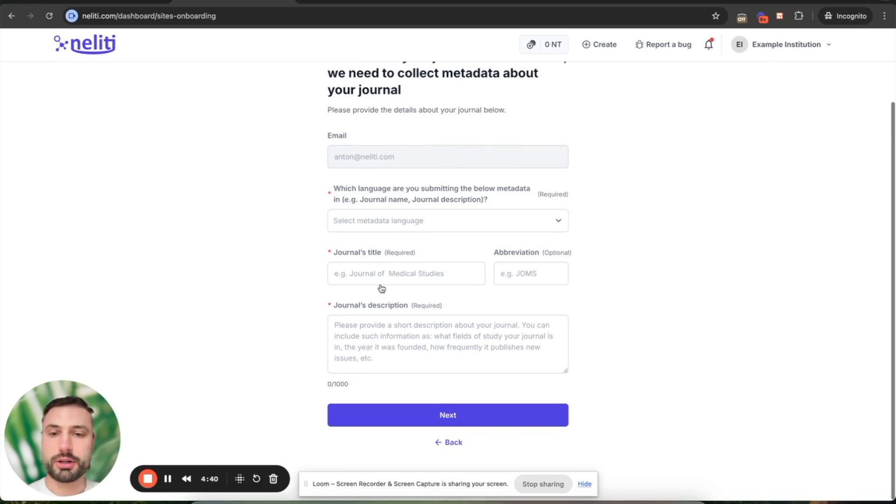
click(382, 221)
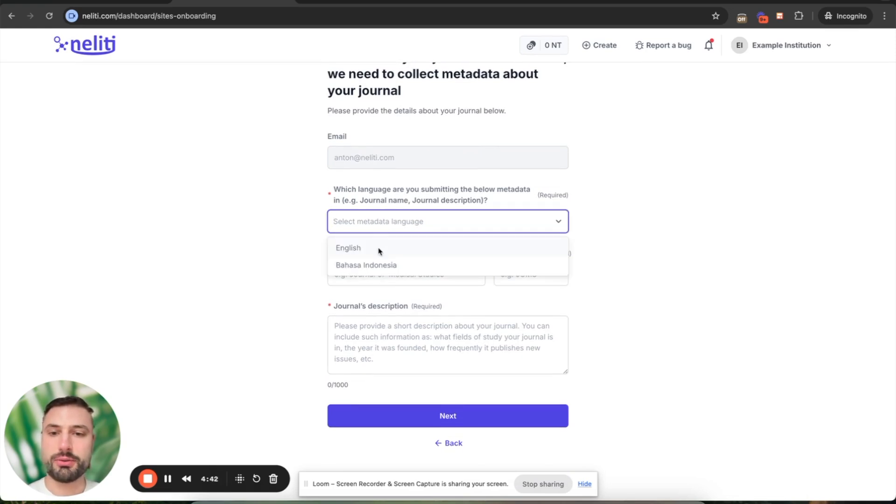
click(434, 250)
Enter the title 'Journal of Biology' and the abbreviation 'JOB'.
click(383, 276)
text(Journal of Bi)
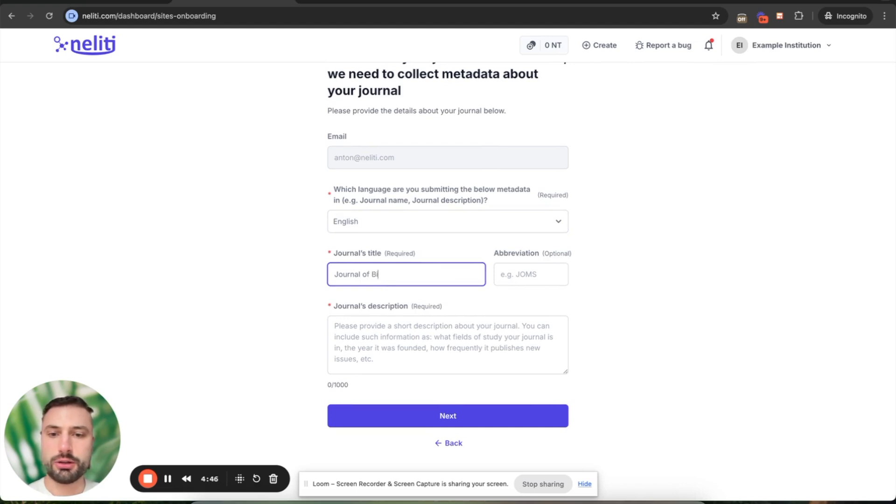
text(ology)
key(Tab)
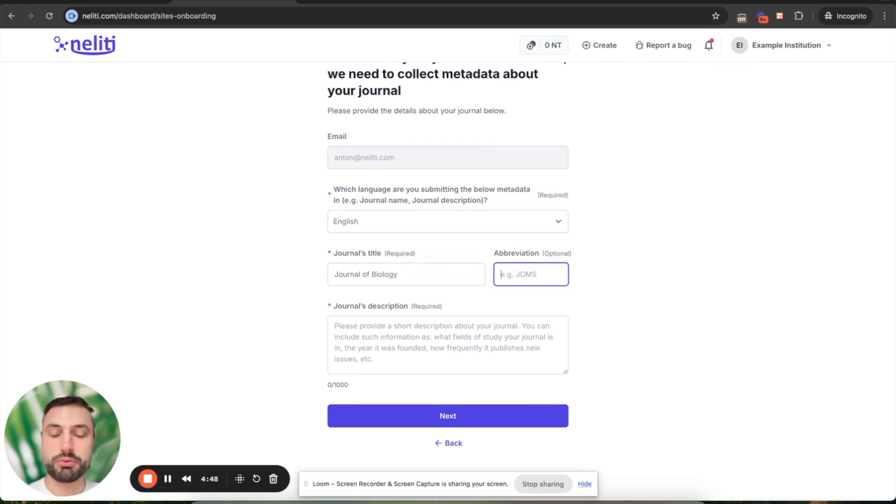
text(JOB)
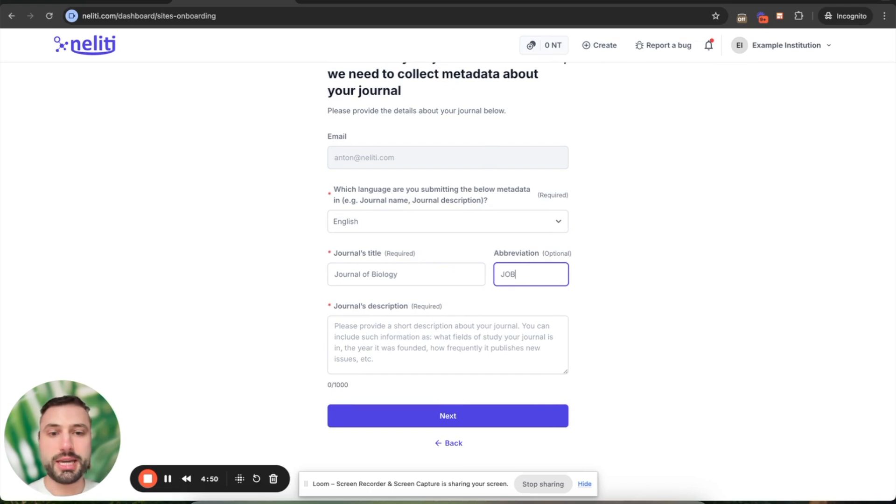
Write the description saying the journal was founded in 1981 to publish biology research.
click(384, 333)
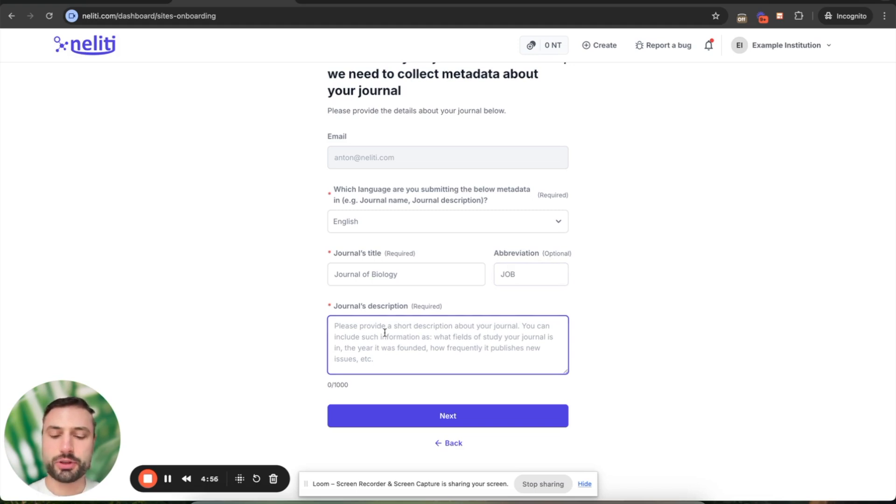
text(The Jo)
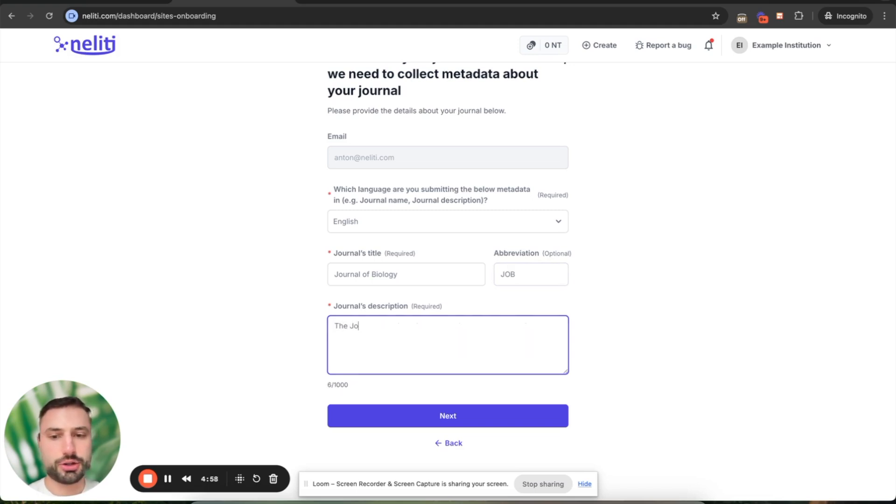
text(urnal of Biology )
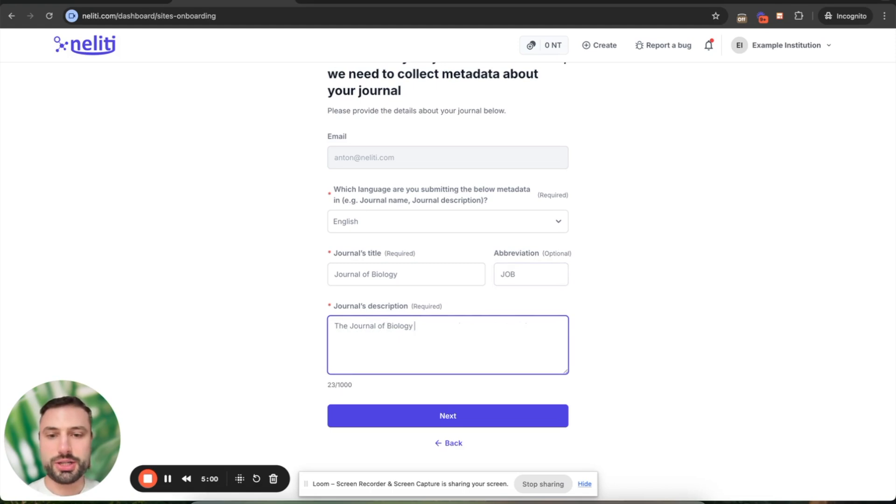
text(was founded in 19)
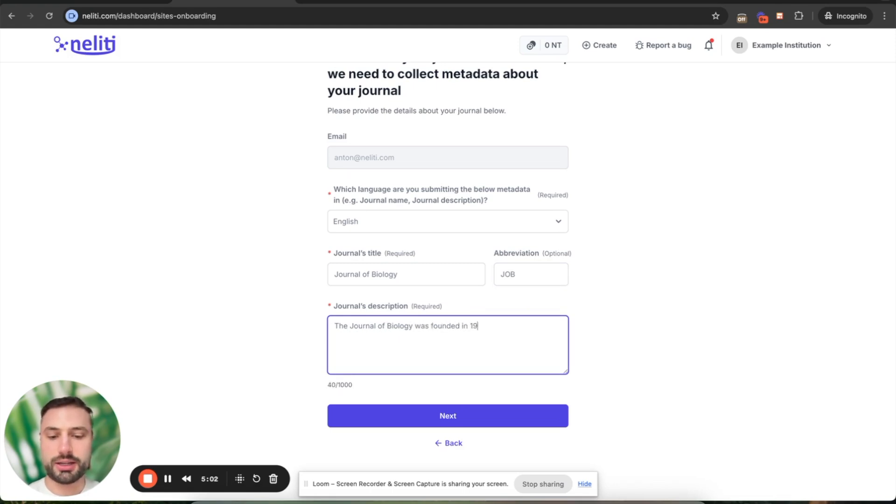
text(81 to publish)
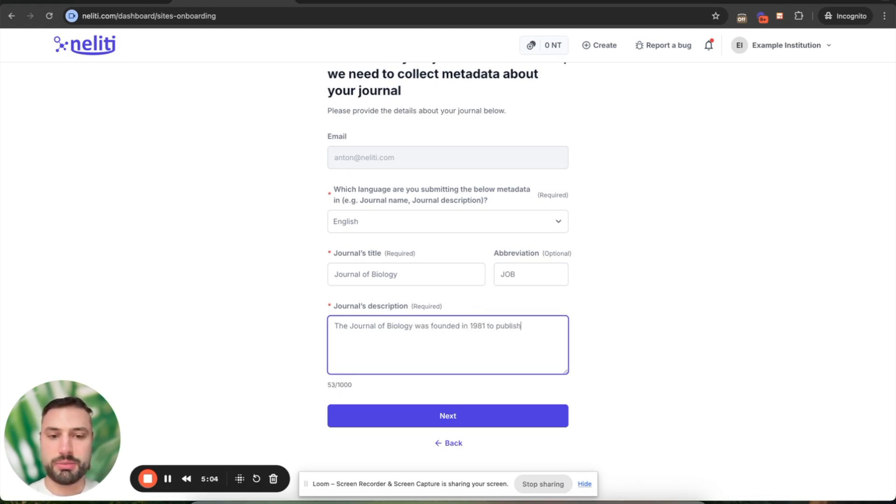
text( academic research related to biology.)
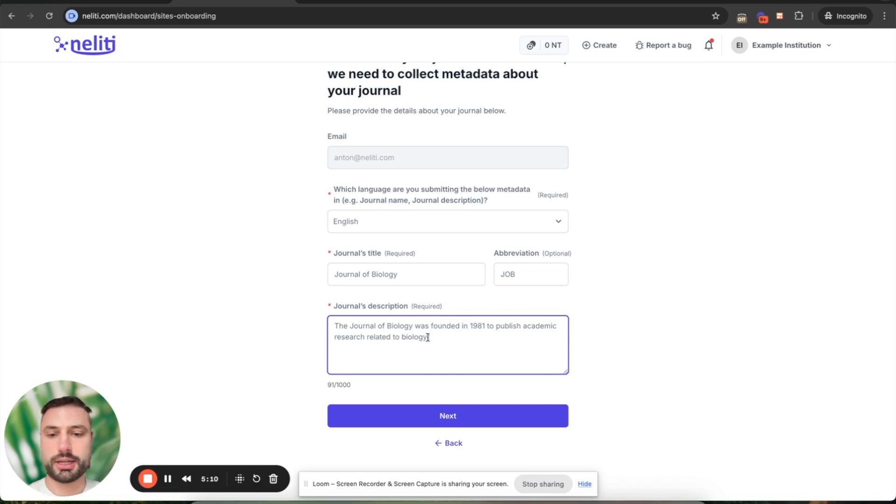
double_click(339, 384)
click(323, 387)
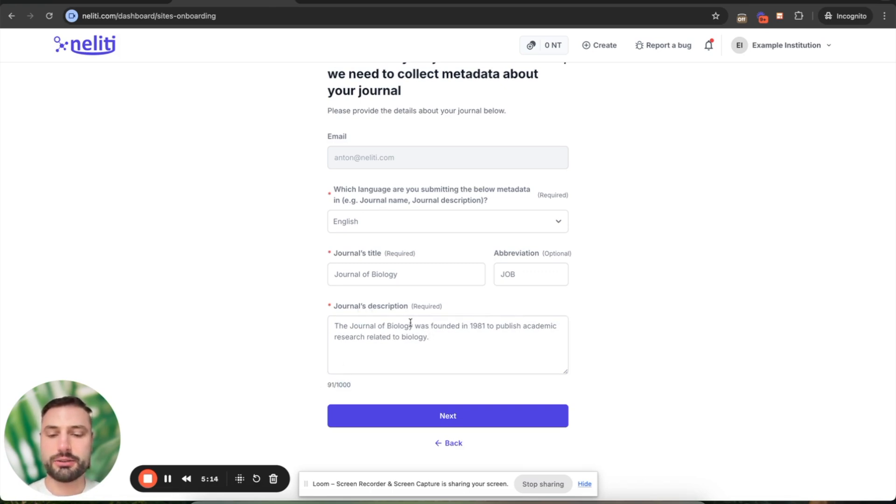
click(439, 337)
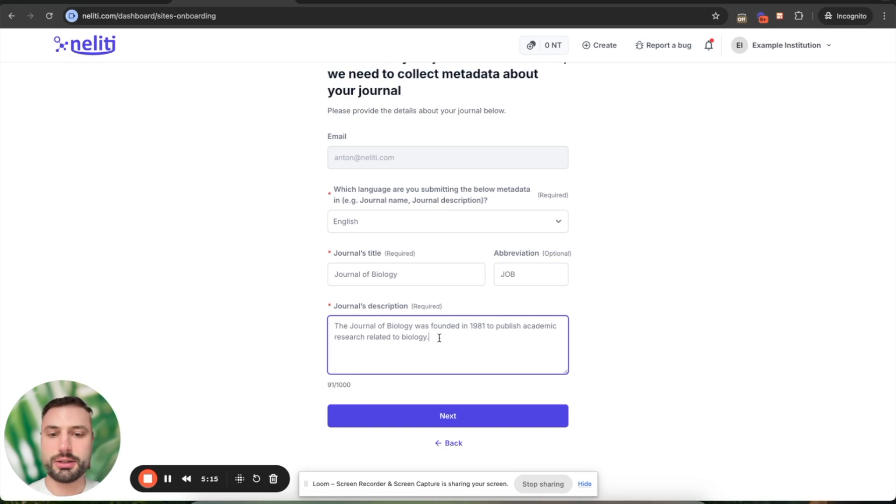
Upload biology-banner-teach-science-technology-9e00df-1024.jpg as the journal logo.
click(448, 417)
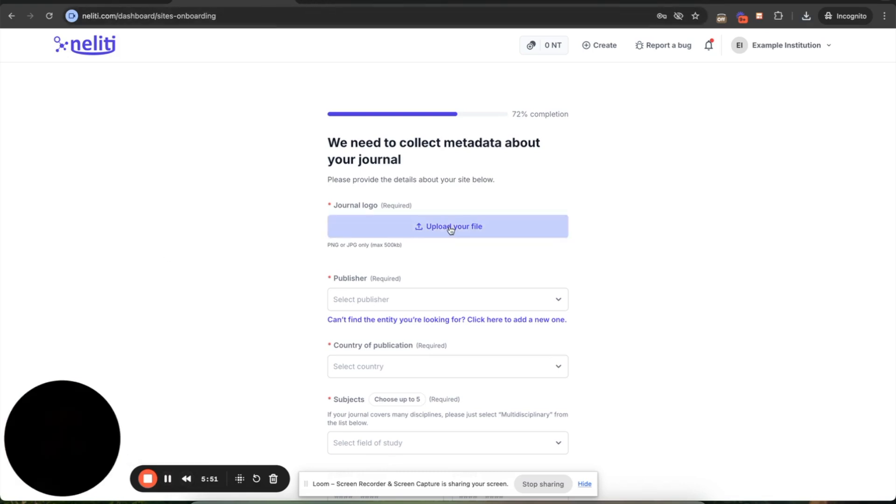
click(450, 229)
click(300, 180)
double_click(300, 180)
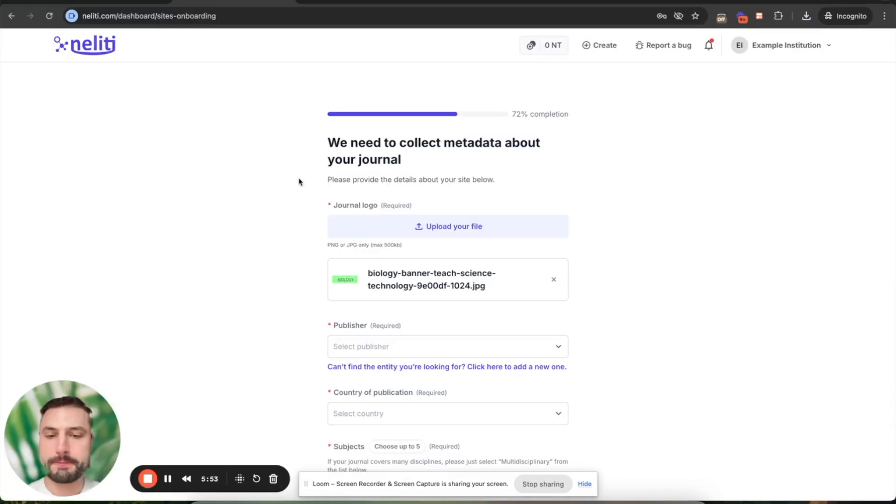
scroll(303, 295, down, 2)
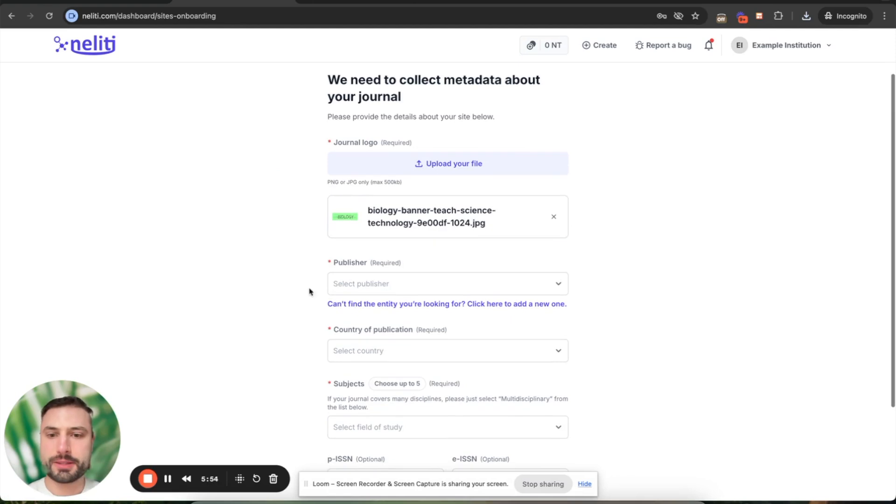
Search the publisher list and select University of Indonesia as publisher.
click(355, 286)
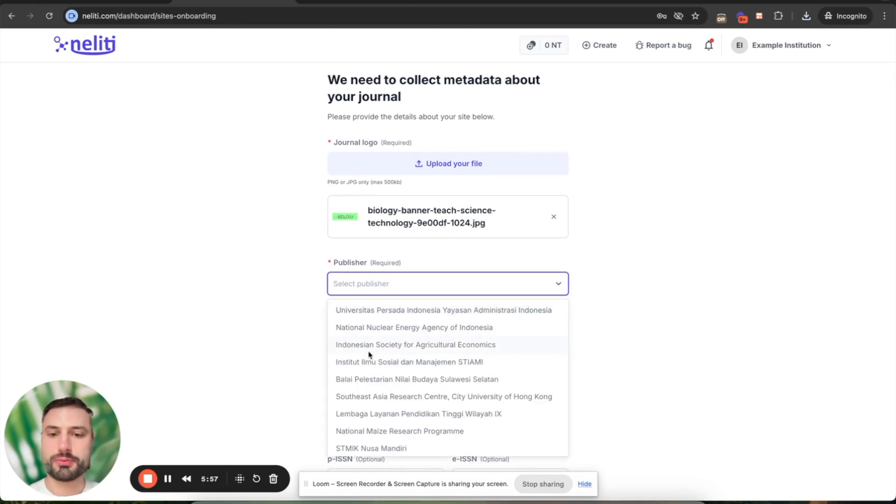
scroll(394, 396, down, 5)
scroll(394, 397, down, 10)
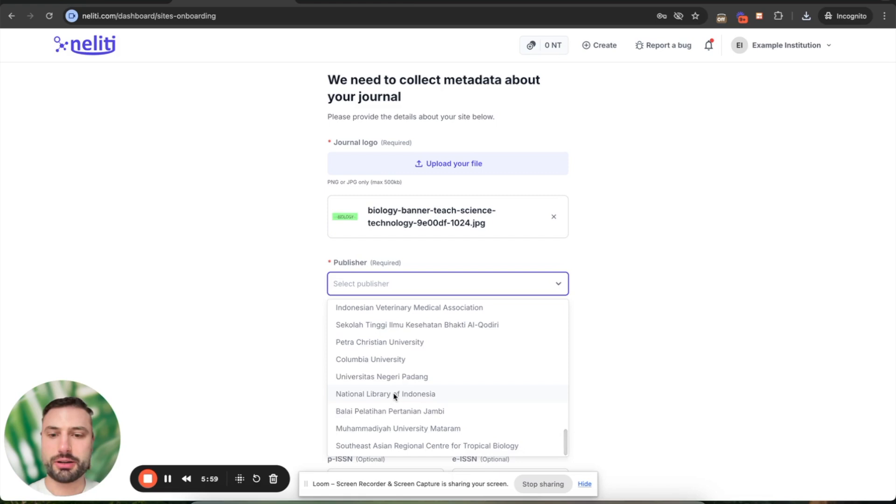
scroll(394, 398, up, 15)
text(Harvard)
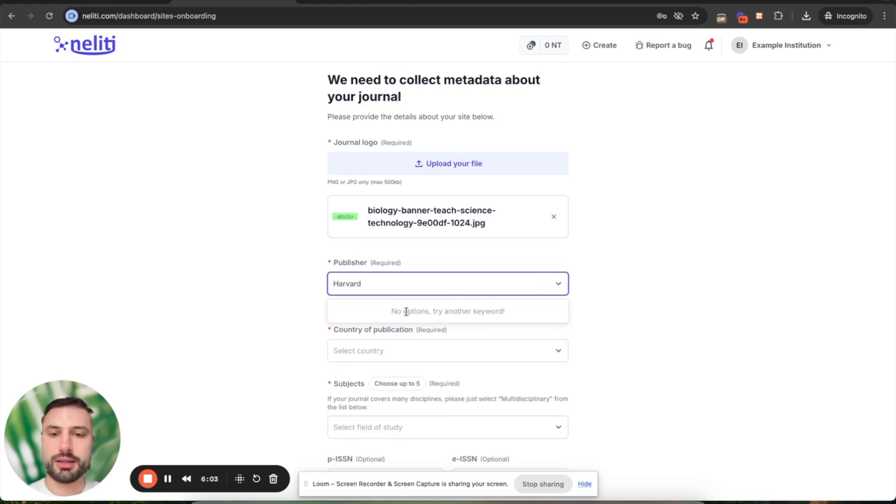
key(super+a)
key(BackSpace)
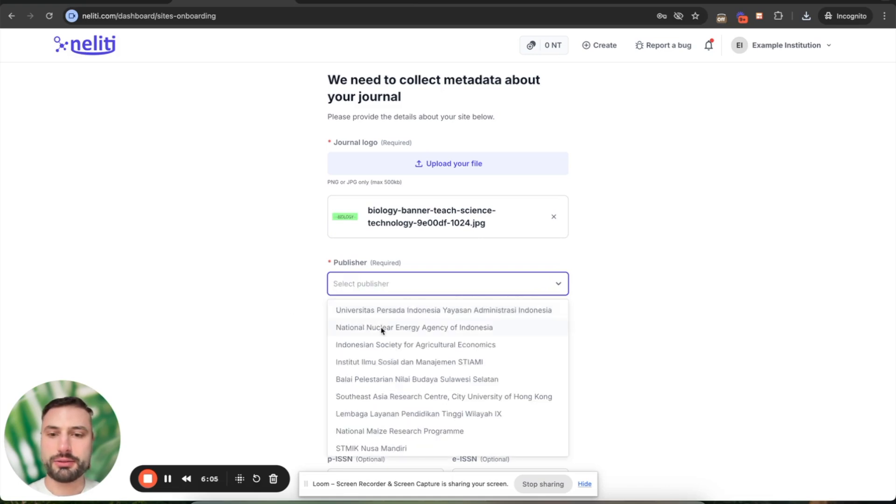
text(Universit)
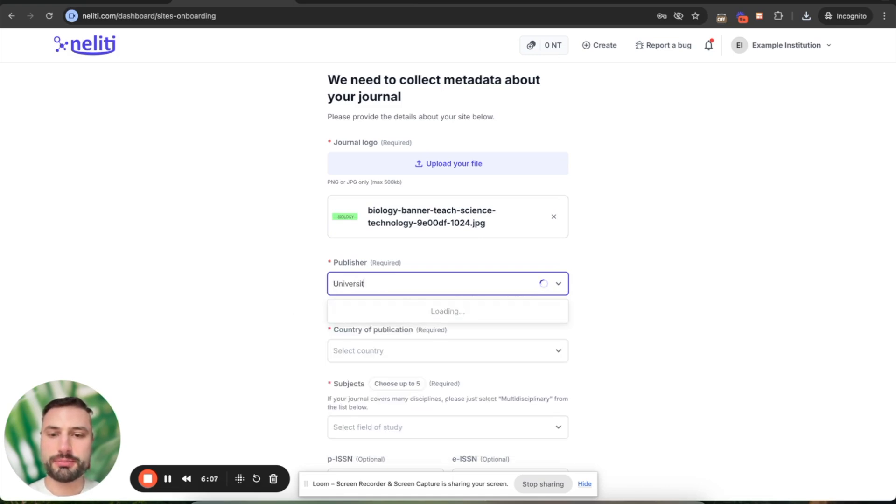
text(y of Indonesia)
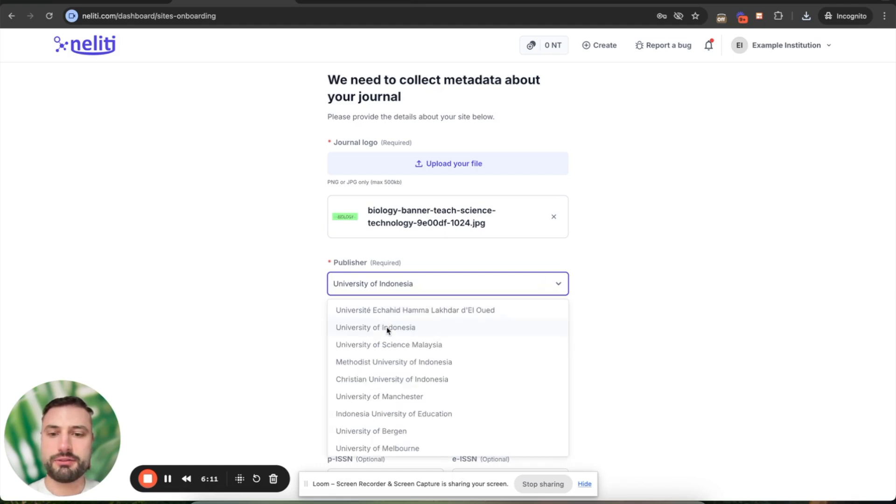
click(387, 330)
scroll(299, 316, down, 1)
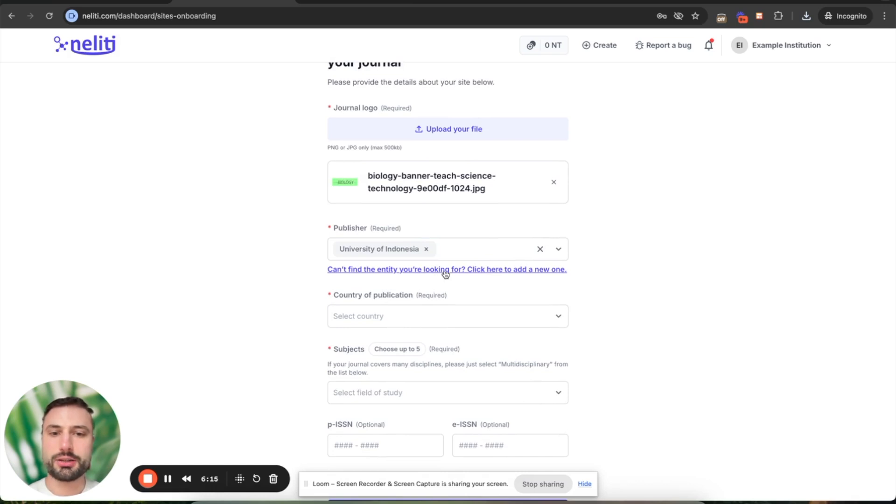
Replace the publisher with a newly added Harvard University entry.
click(540, 249)
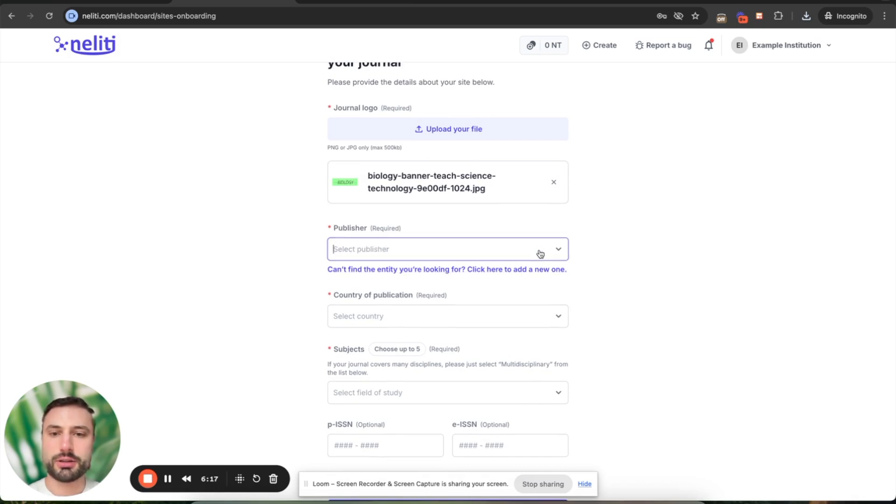
click(438, 270)
click(418, 268)
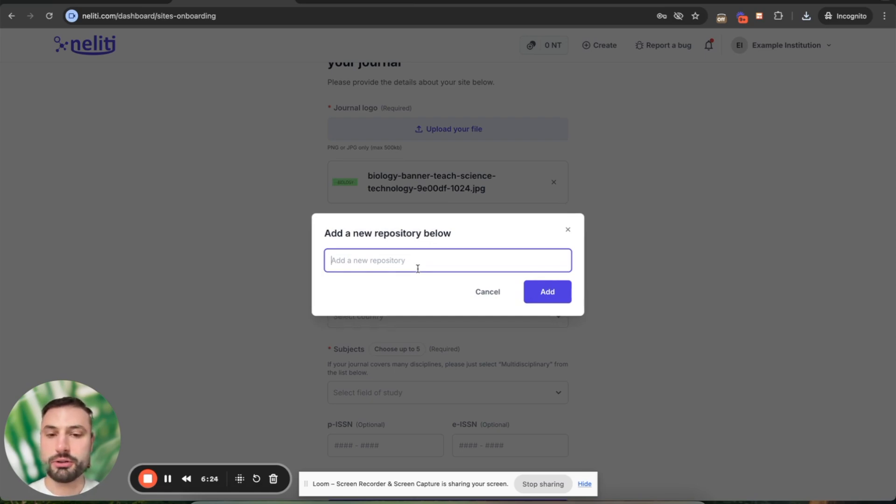
click(464, 290)
click(403, 248)
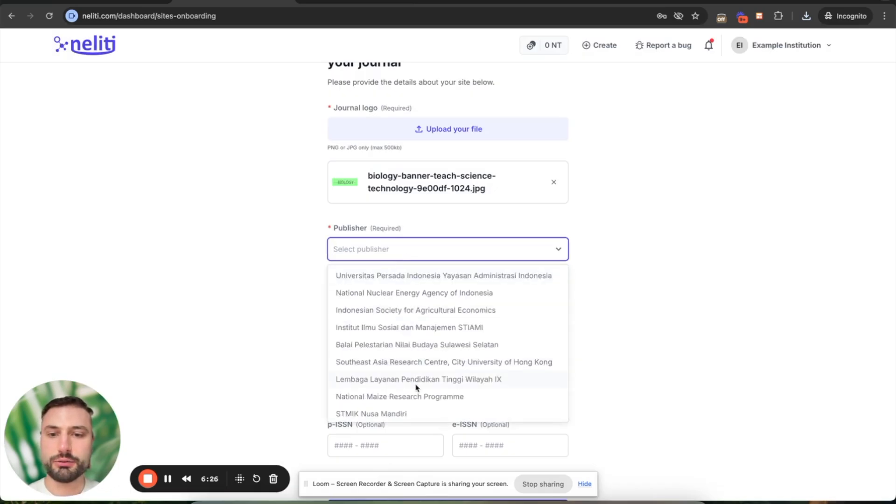
click(254, 342)
click(398, 272)
click(397, 253)
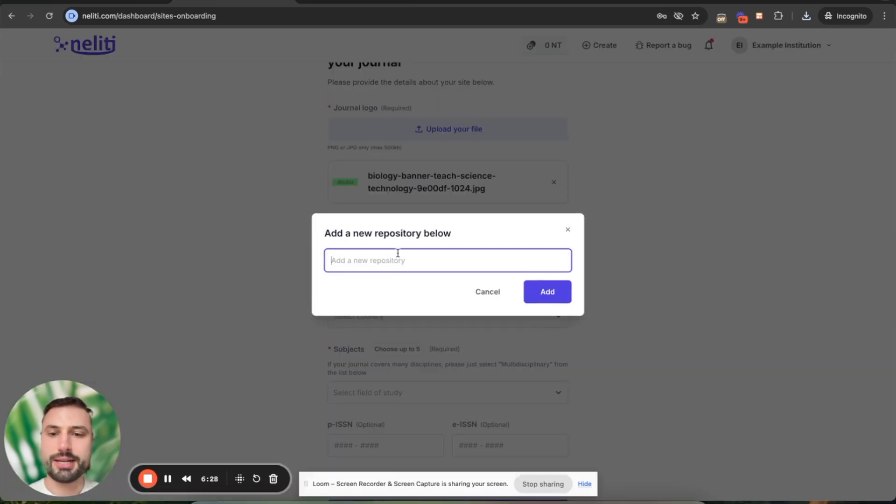
text(Harvard Unv)
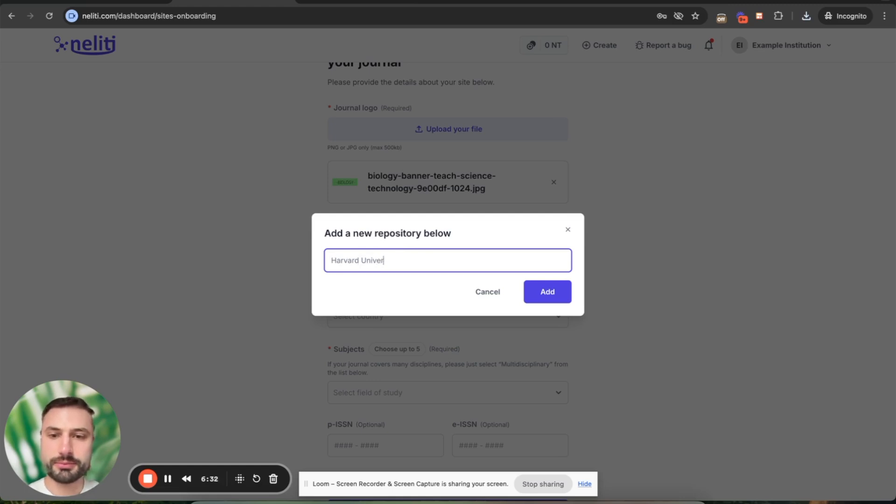
click(545, 296)
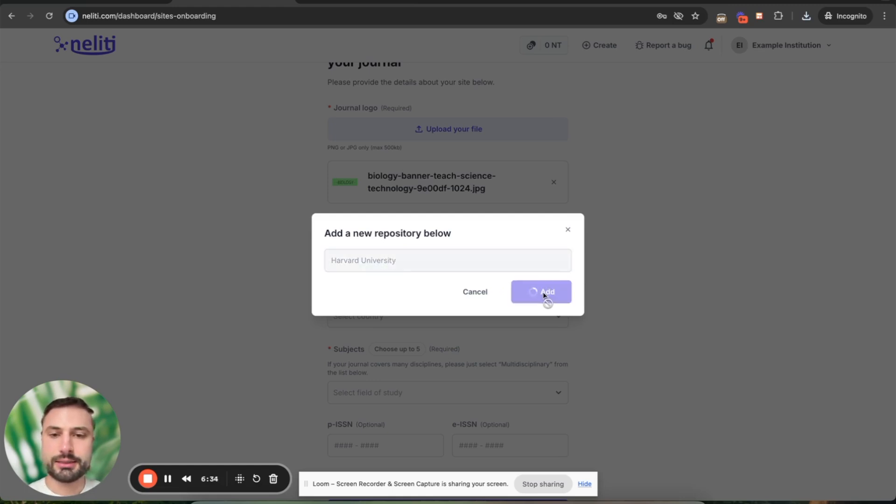
Set the country of publication to Indonesia.
click(372, 320)
text(indon)
click(372, 345)
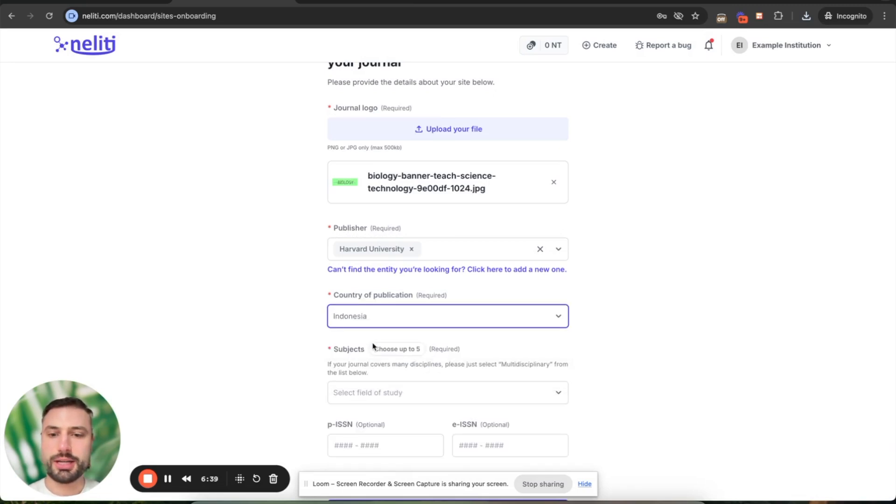
Add Life & Biological Sciences as the journal's subject.
scroll(373, 346, down, 2)
click(372, 326)
text(biol)
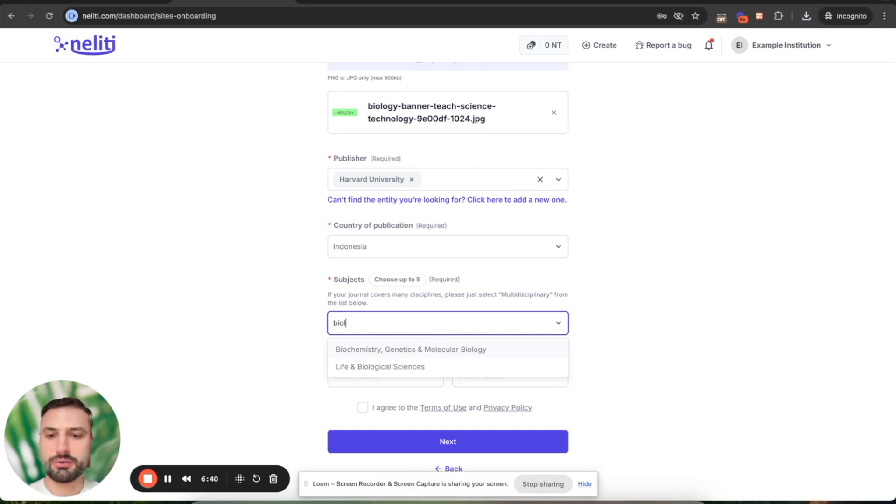
click(374, 367)
text(bio)
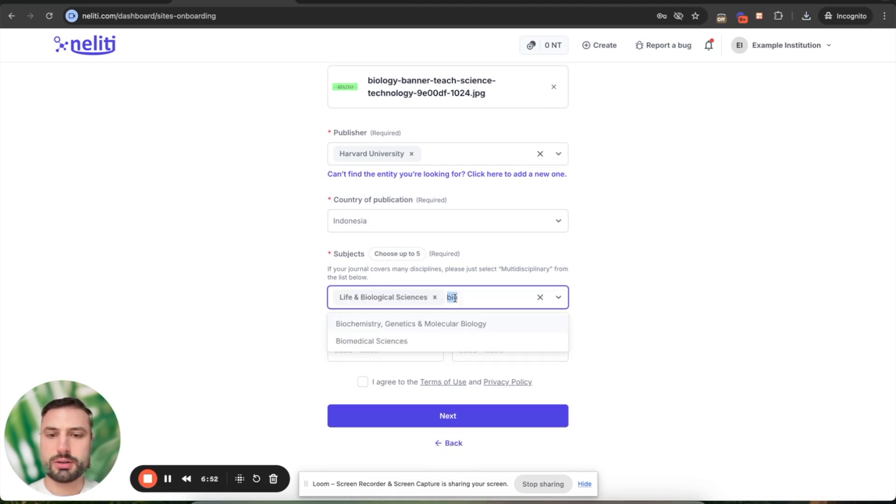
key(BackSpace)
scroll(420, 376, down, 7)
scroll(414, 375, down, 15)
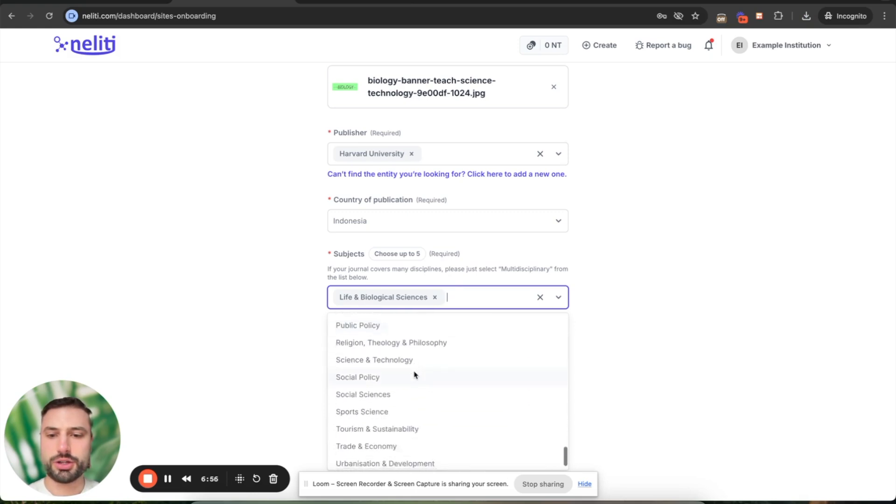
click(627, 344)
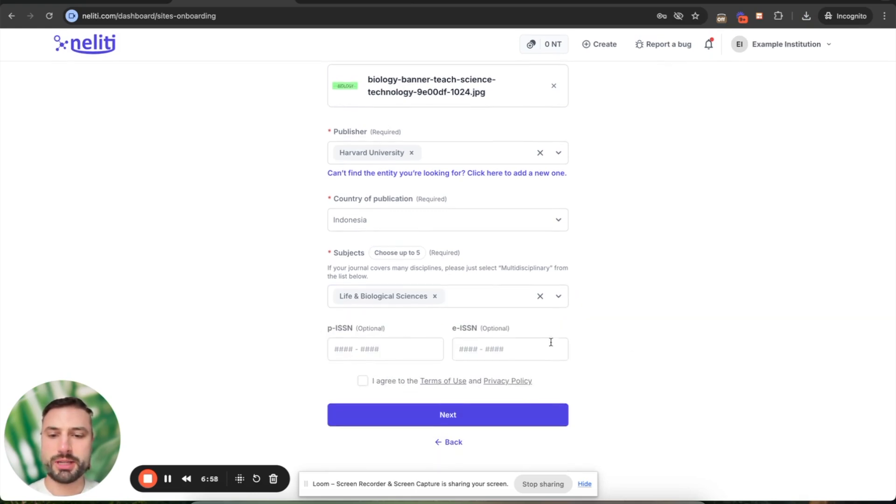
Enter e-ISSN 2581-8651, accept the Terms of Use, and submit the journal details.
click(471, 352)
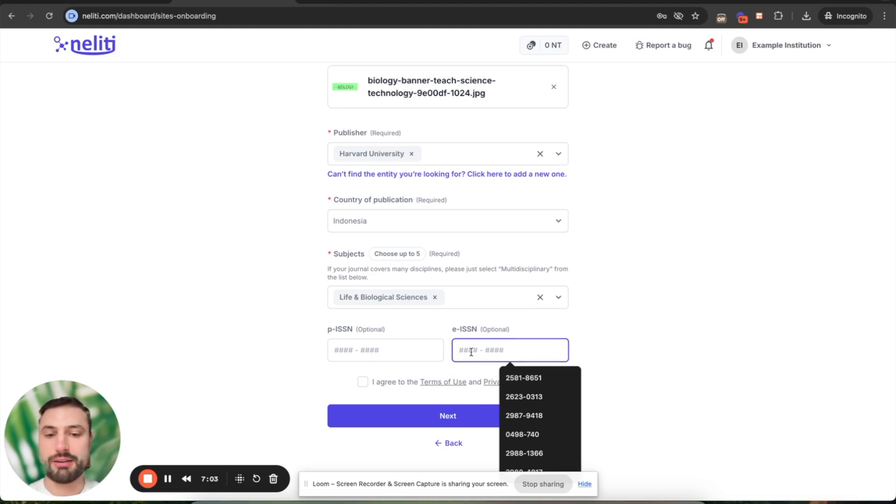
click(358, 351)
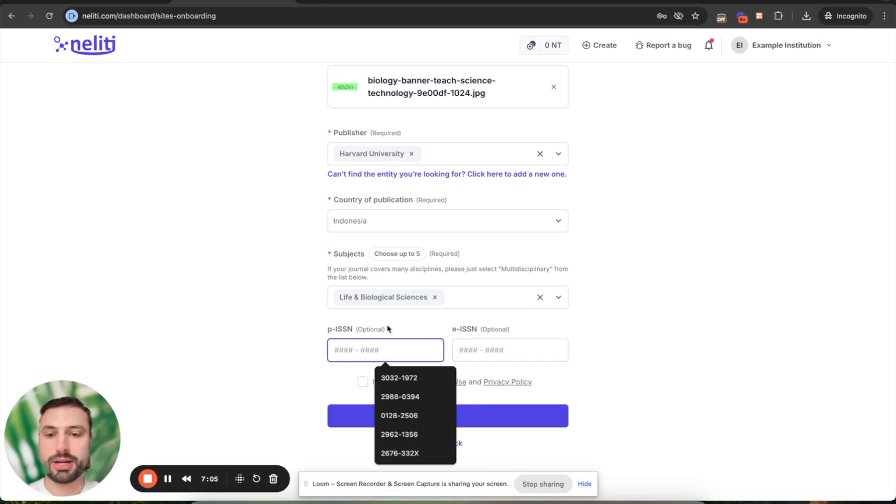
click(478, 346)
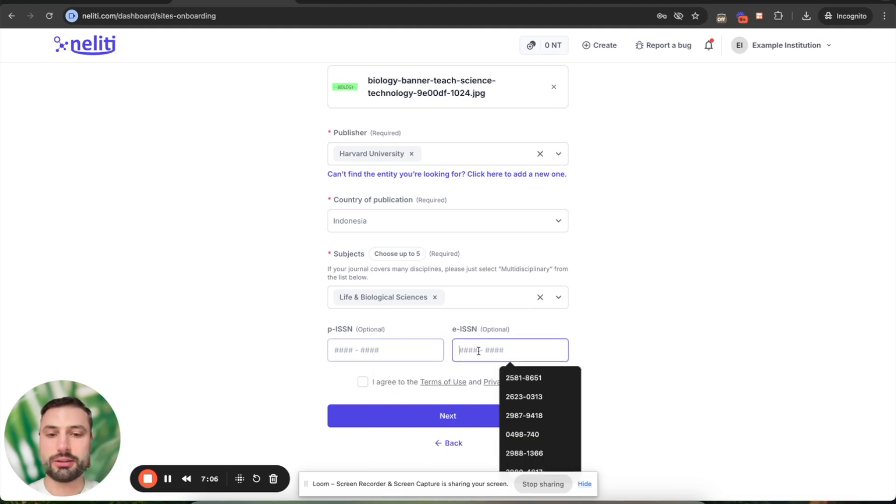
click(513, 378)
click(362, 383)
click(439, 416)
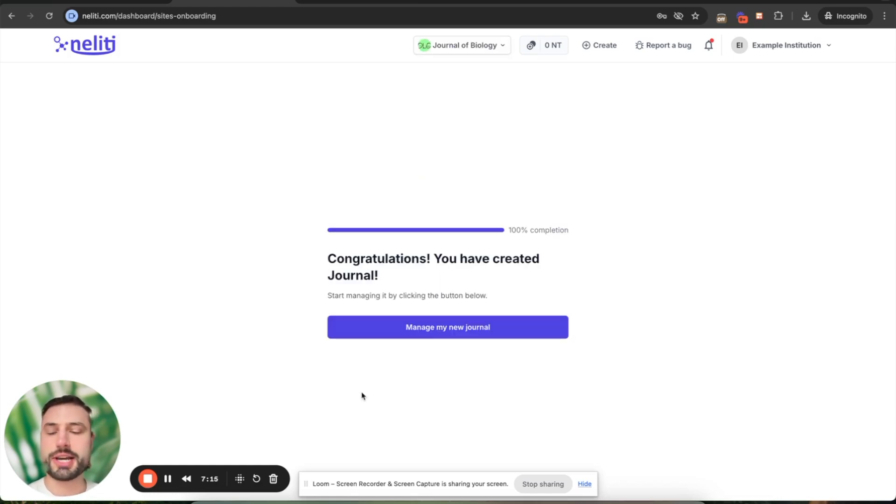
Open the new journal's dashboard and then its public site.
click(449, 330)
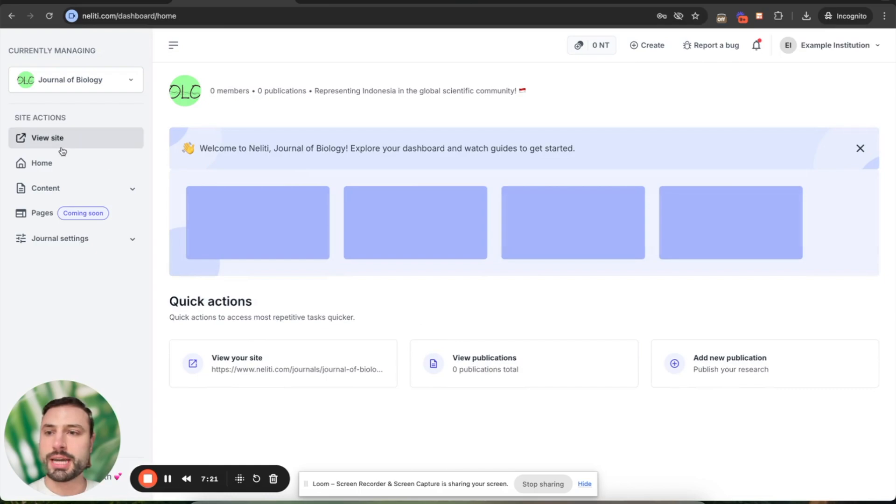
click(61, 140)
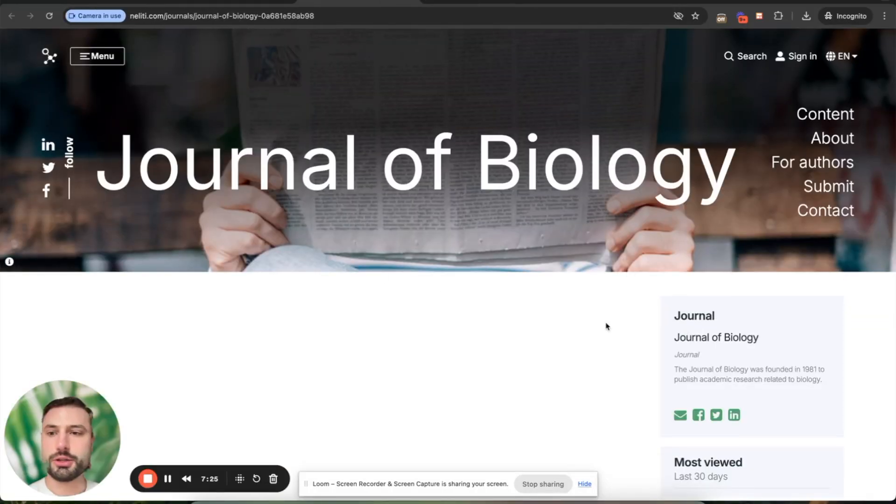
scroll(660, 340, down, 2)
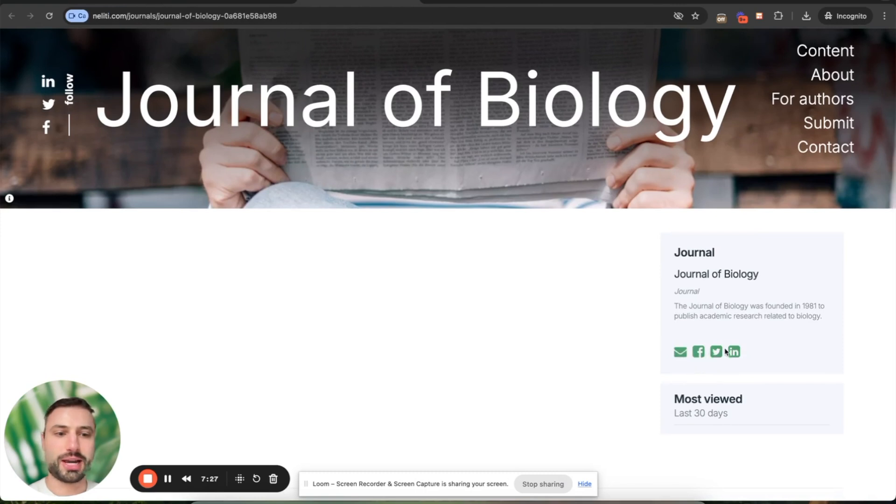
Highlight the Journal of Biology title, then return to the dashboard home tab.
double_click(500, 134)
scroll(397, 146, up, 2)
triple_click(372, 149)
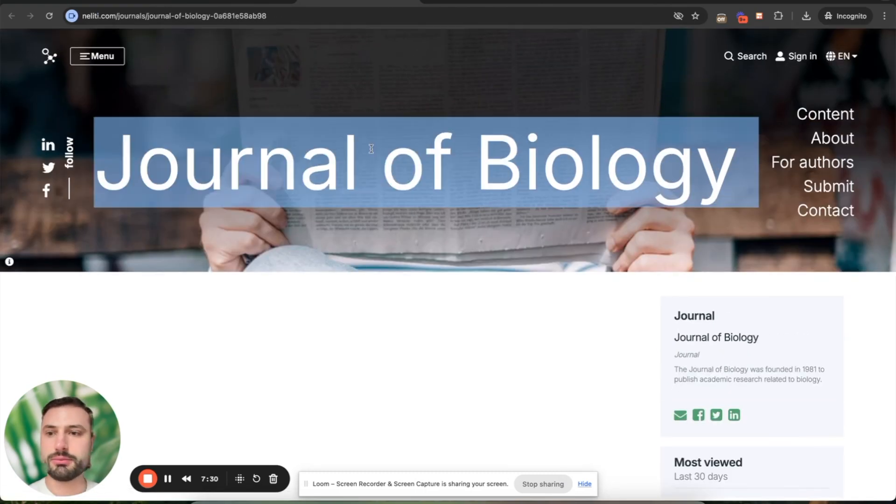
click(342, 96)
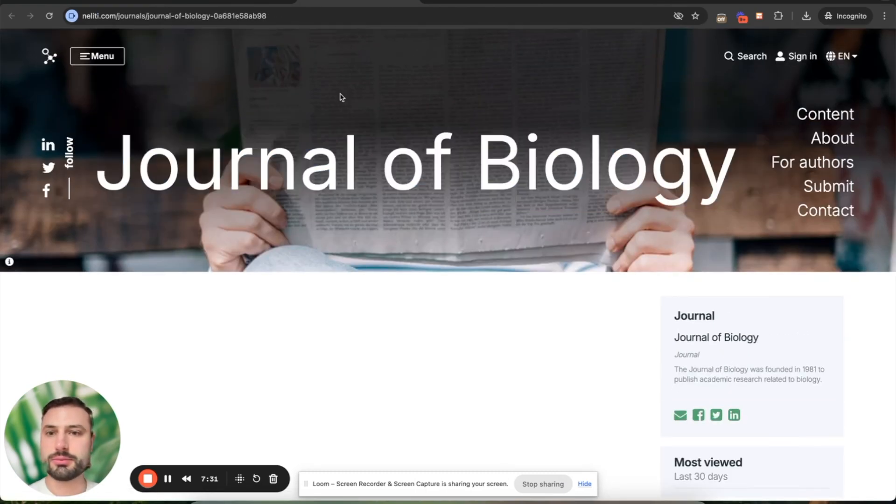
click(194, 5)
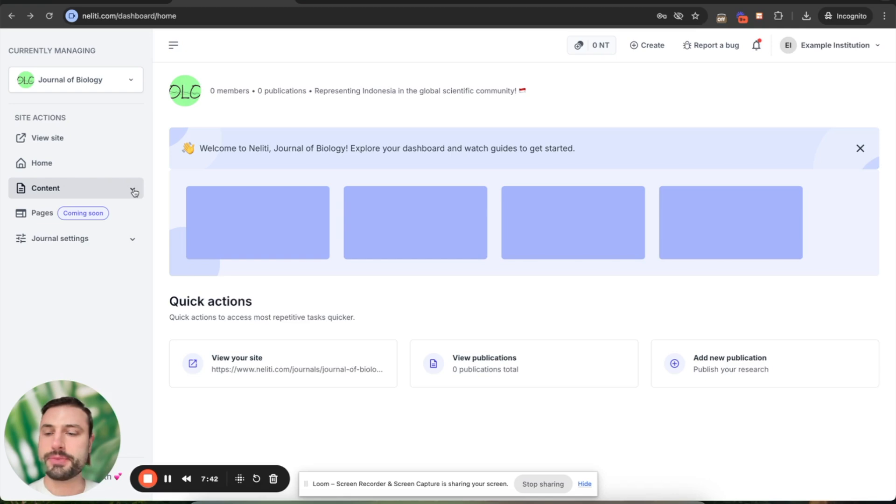
Expand Content in the sidebar and open the Journal of Biology's Articles list.
click(134, 191)
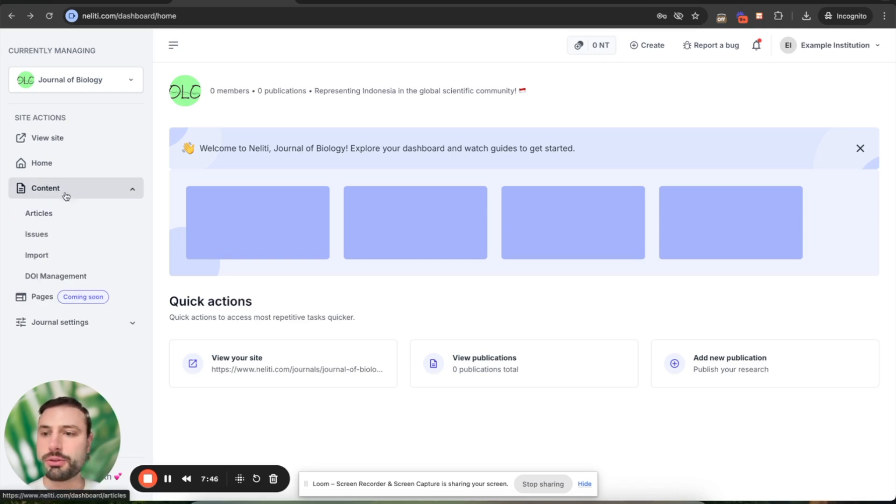
click(130, 190)
click(133, 190)
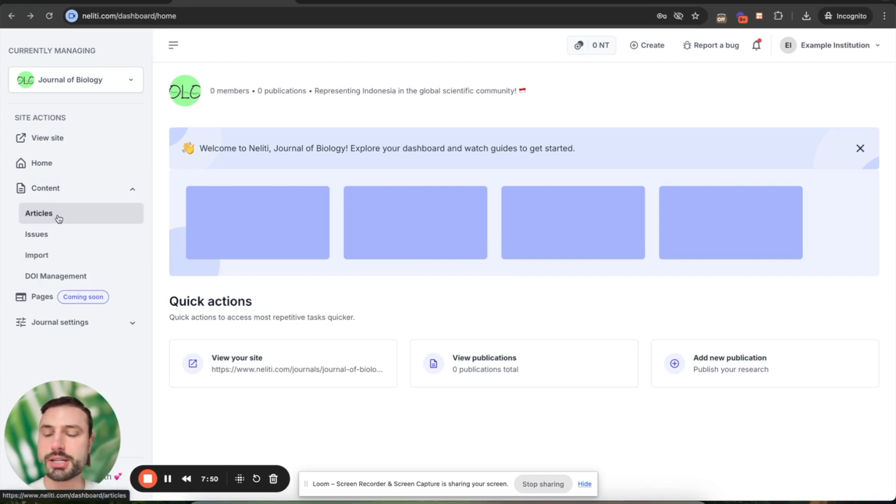
click(59, 218)
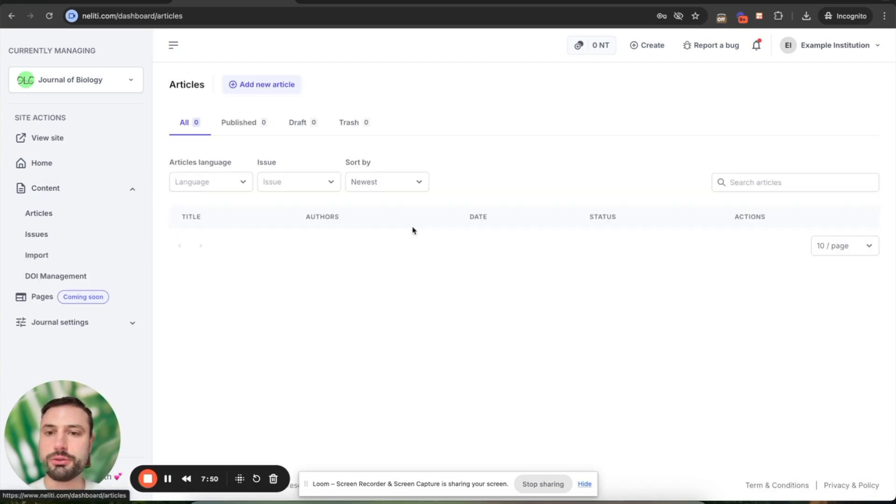
Start a new article and look over its form at the Languages step, Bahasa Indonesia.
click(262, 88)
scroll(494, 324, down, 3)
scroll(496, 321, down, 4)
scroll(494, 324, up, 2)
scroll(496, 326, down, 3)
scroll(452, 317, up, 10)
scroll(474, 191, down, 1)
scroll(473, 190, down, 2)
scroll(473, 190, up, 3)
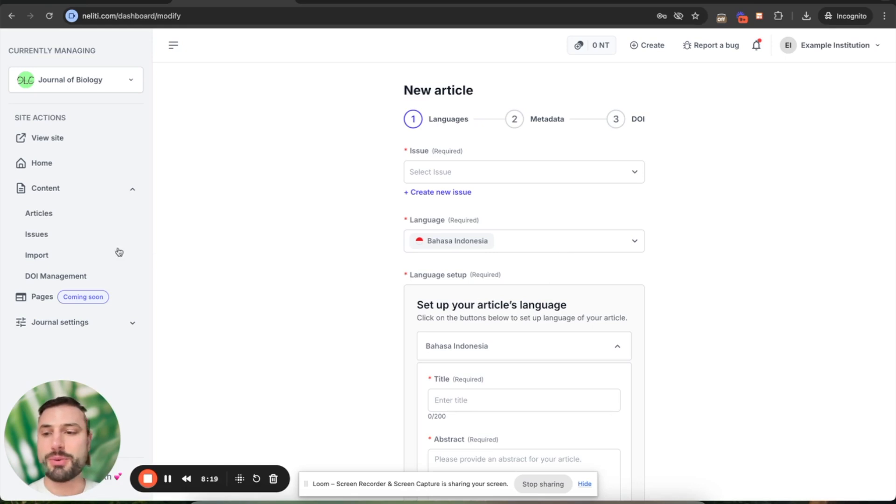
Open Content > Import and put the cursor in the empty OJS URL field.
click(72, 259)
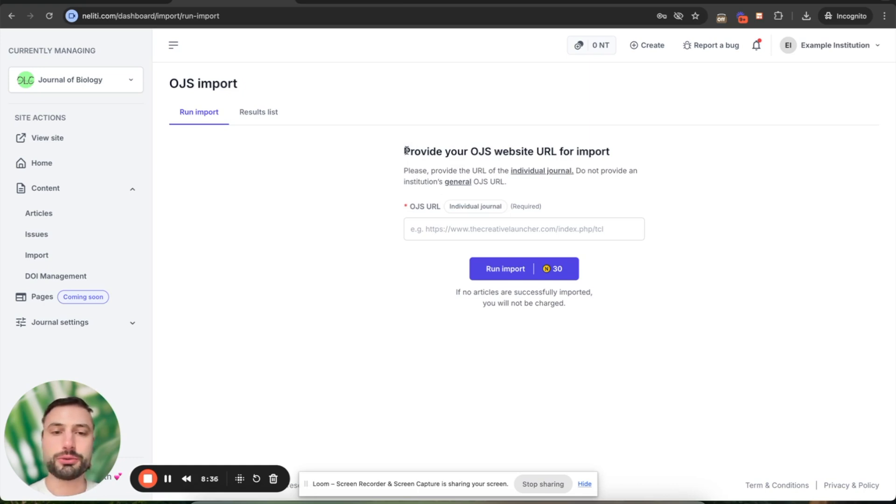
click(427, 231)
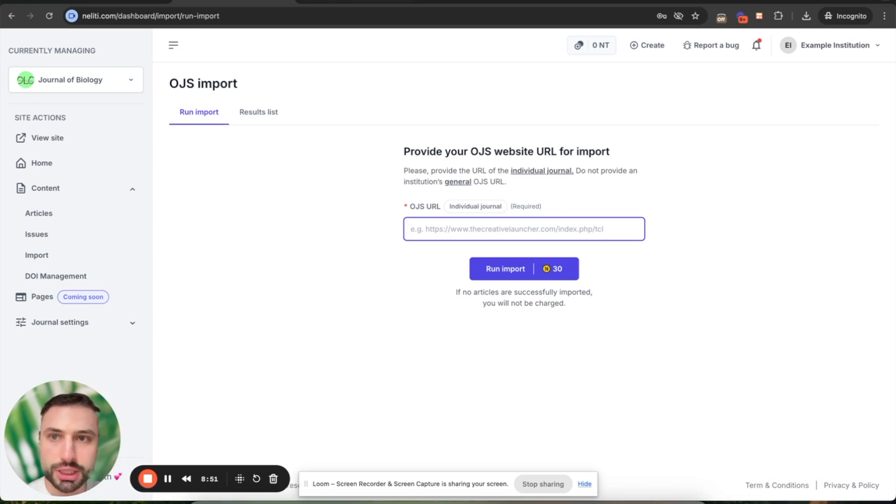
Search 'thecreativelauncher' in a new tab, open its OJS site and select the site address.
key(super+t)
text(thecre)
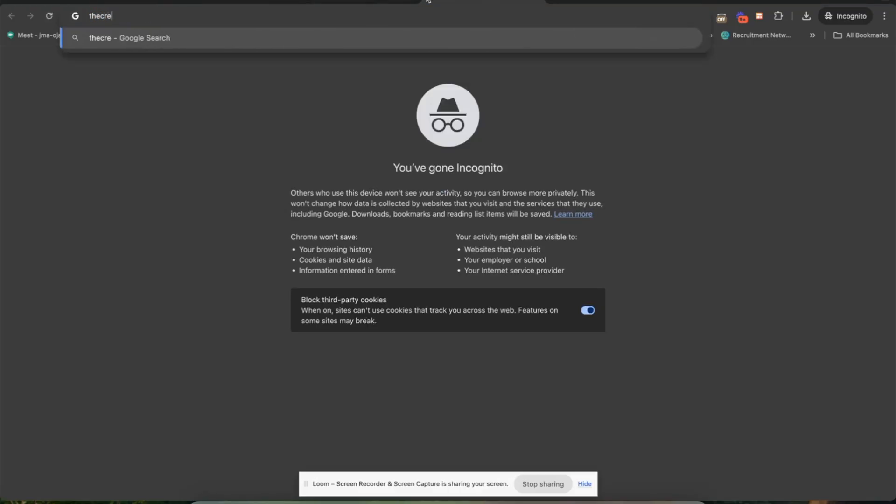
text(ativelauncher)
key(Return)
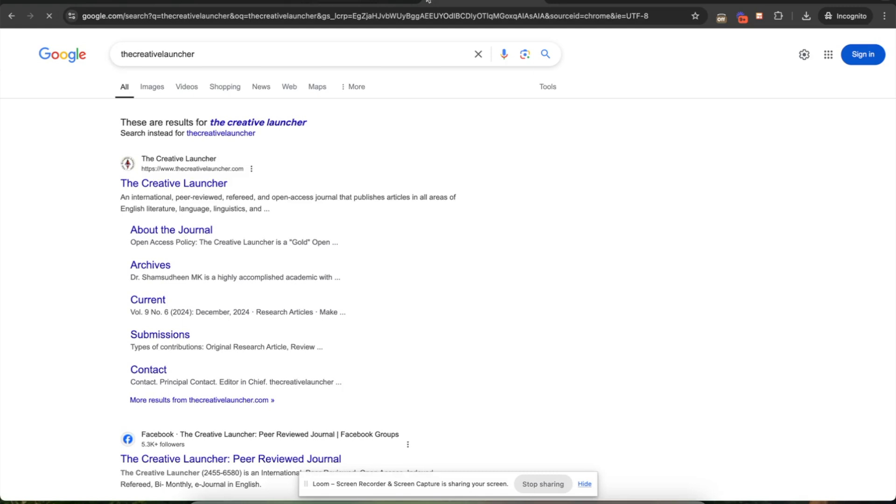
click(137, 188)
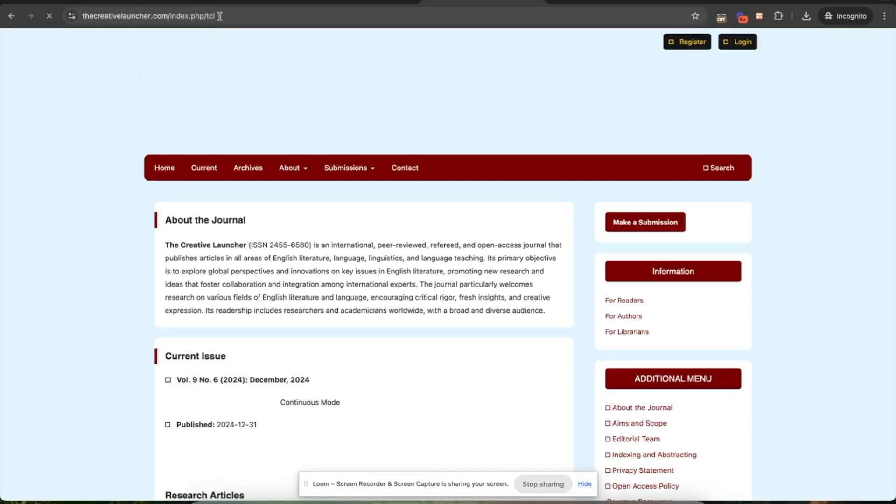
click(220, 16)
key(ctrl+c)
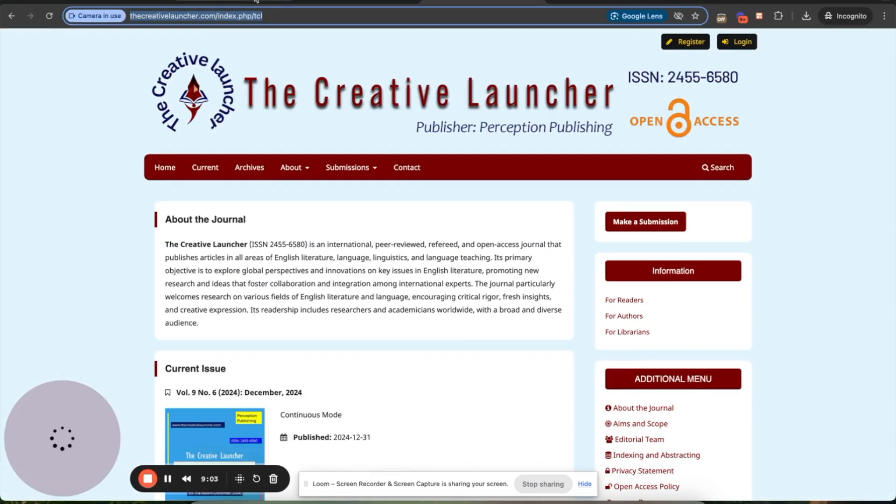
double_click(211, 16)
click(194, 1)
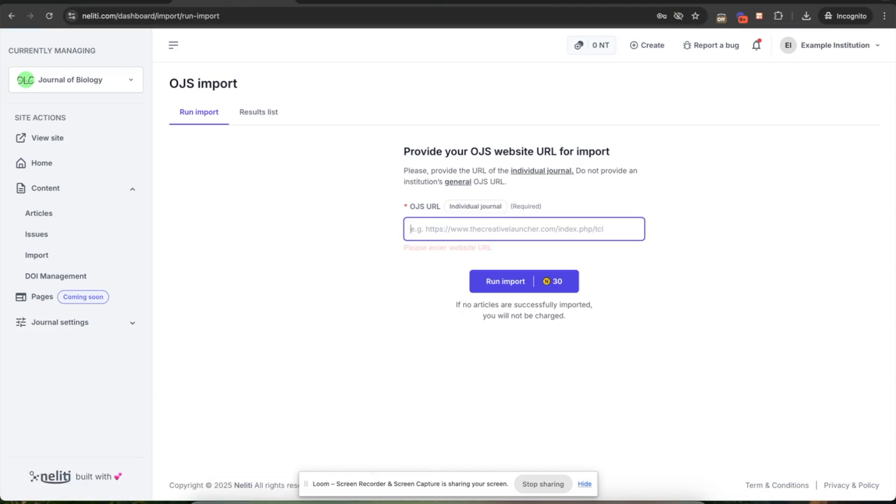
click(338, 1)
click(91, 4)
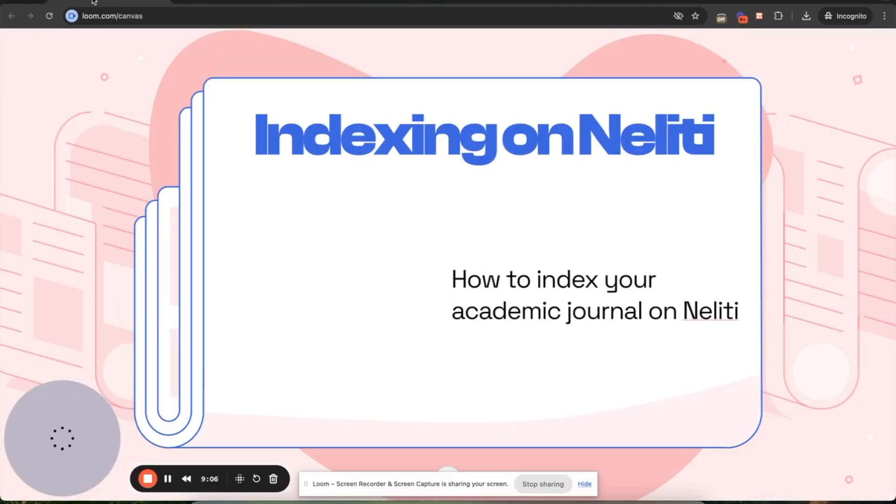
click(348, 1)
click(213, 2)
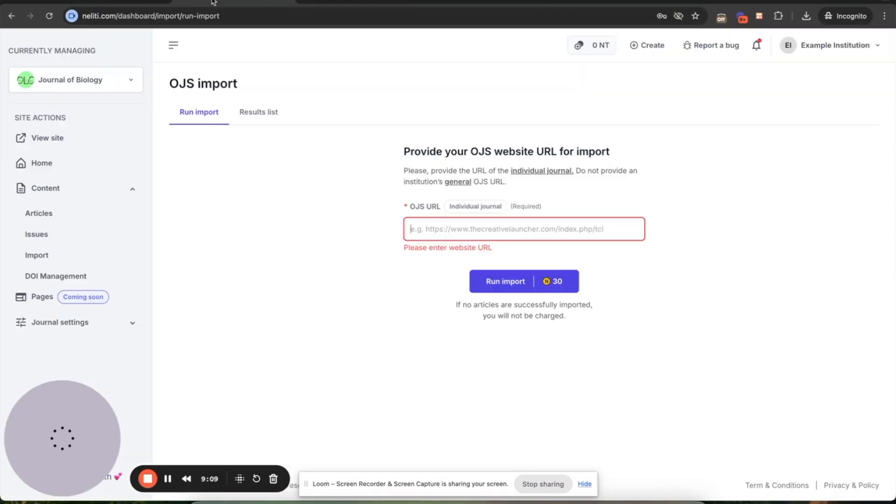
click(423, 224)
key(ctrl+v)
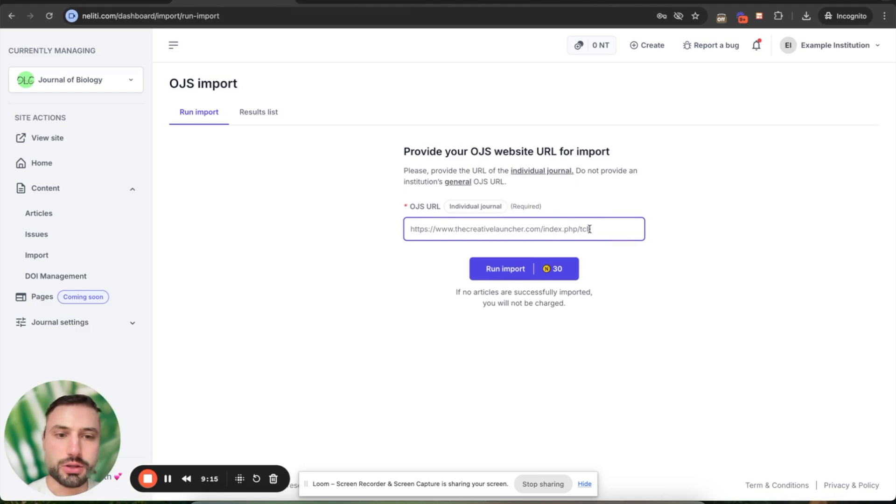
drag(590, 227, 579, 228)
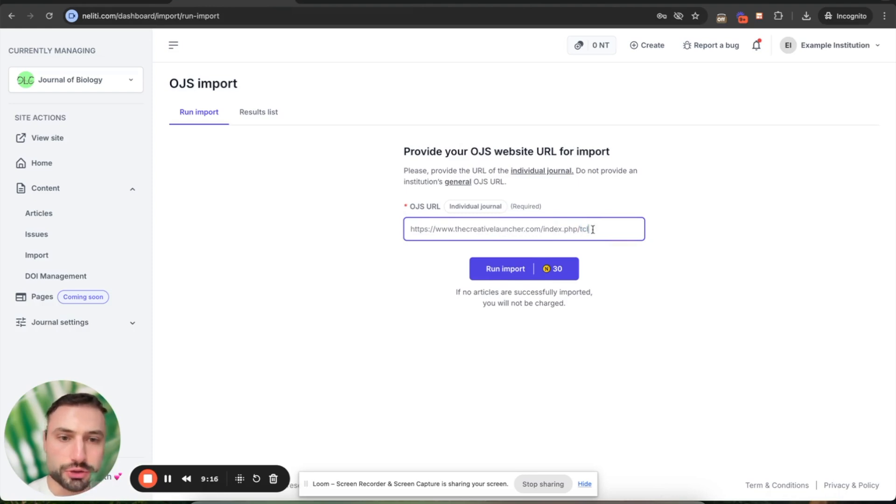
triple_click(592, 229)
click(543, 229)
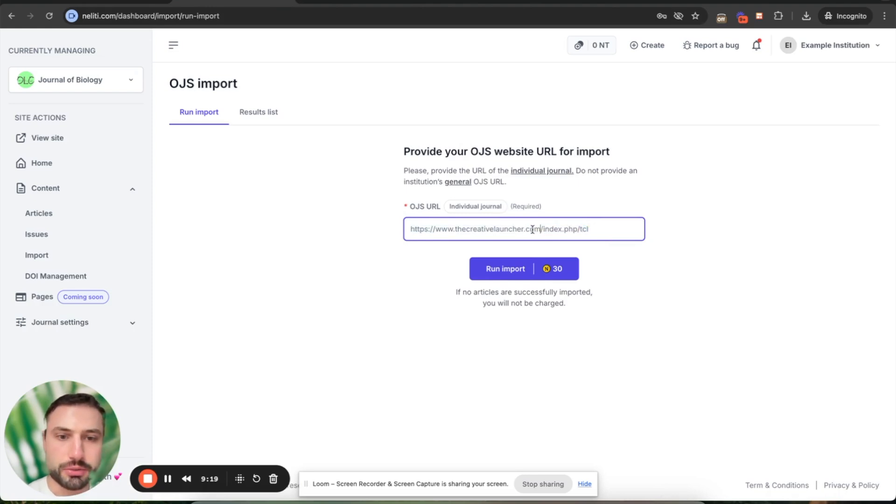
drag(543, 230, 593, 230)
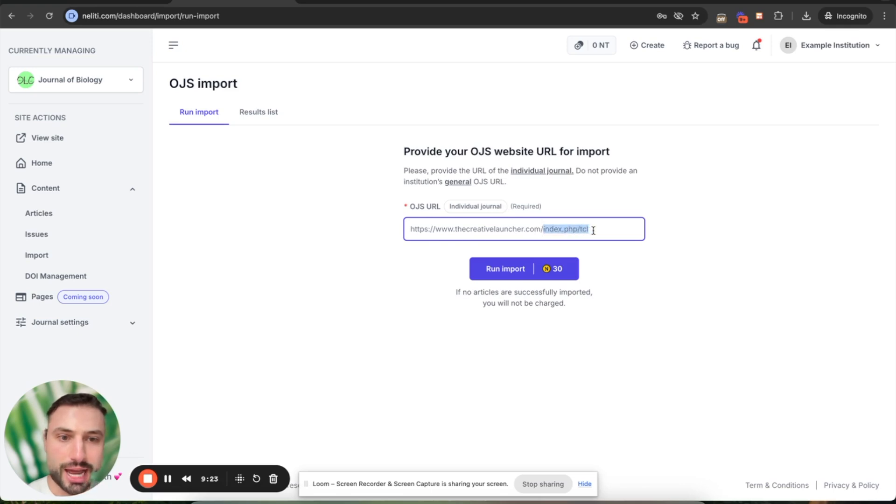
click(596, 230)
text(/)
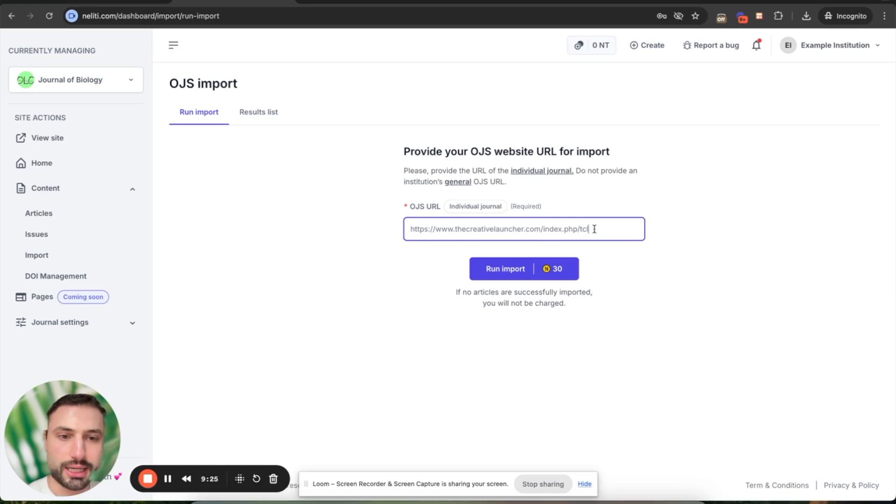
text(index)
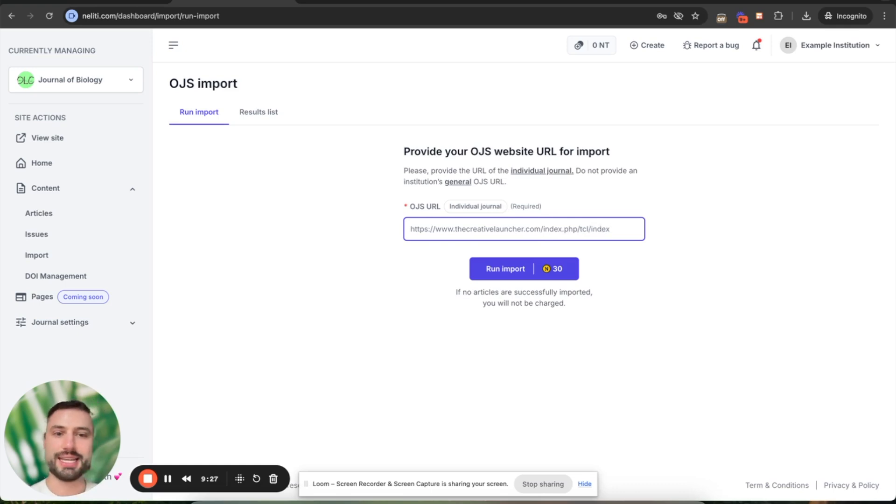
key(BackSpace)
key(BackSpace)
key(BackSpace)
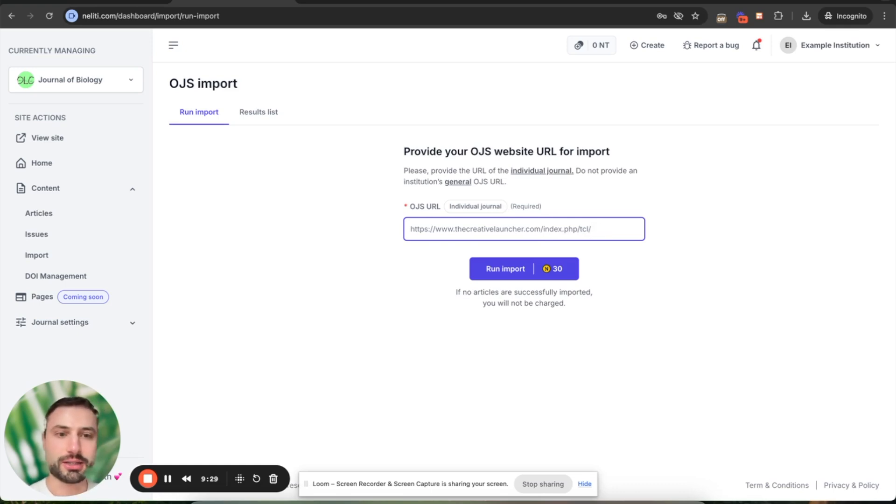
triple_click(587, 229)
key(BackSpace)
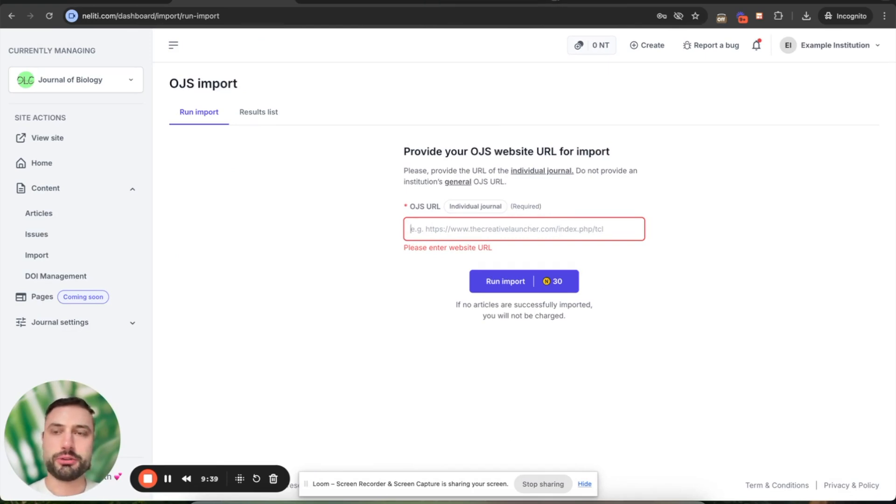
Search 'ugm journals' and copy the ASEAN Journal of Chemical Engineering site address.
click(567, 3)
text(ugm journals)
key(Return)
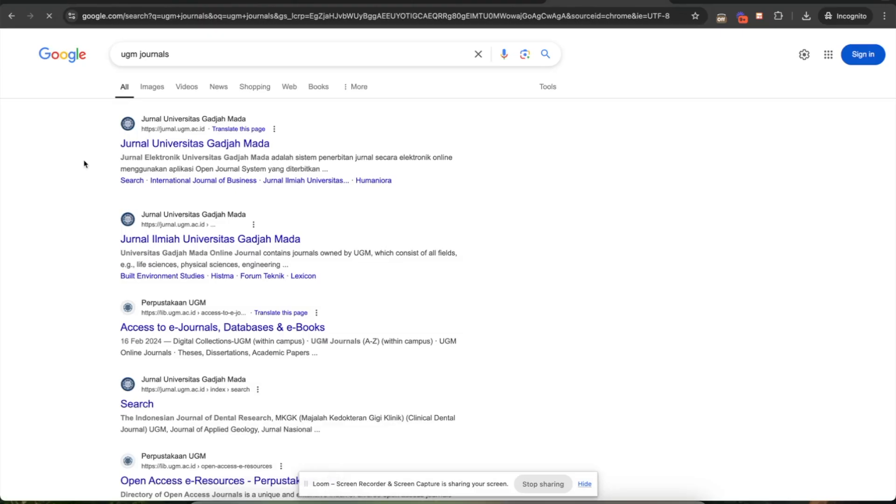
click(195, 143)
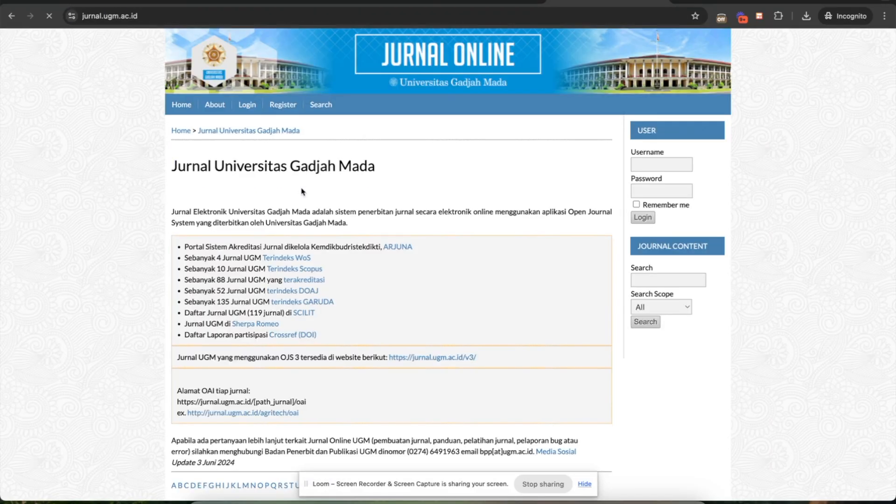
scroll(307, 243, down, 8)
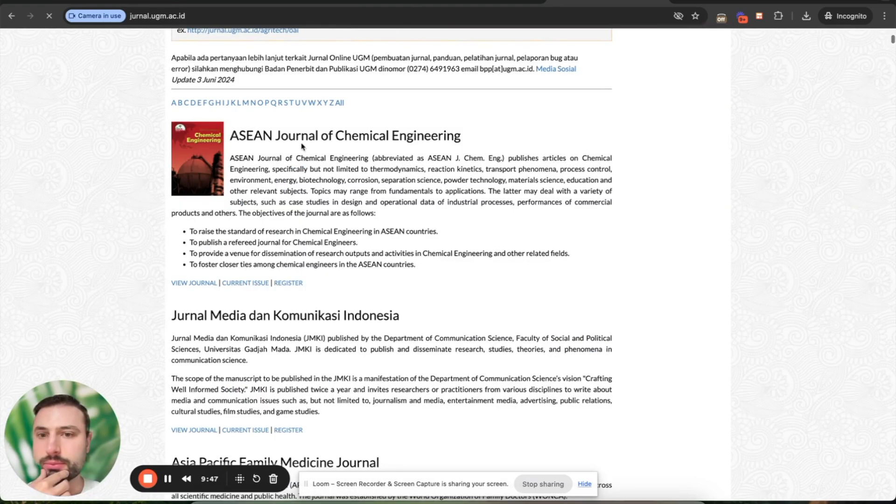
double_click(300, 136)
triple_click(300, 137)
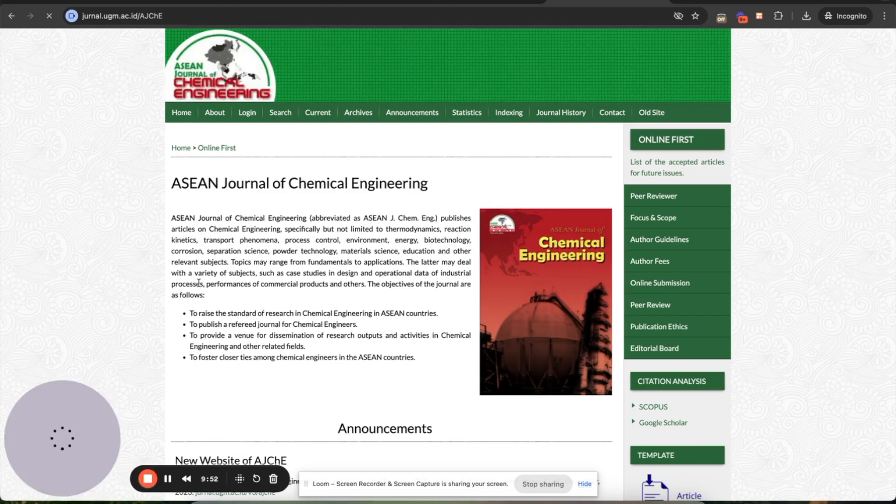
click(159, 14)
key(super+c)
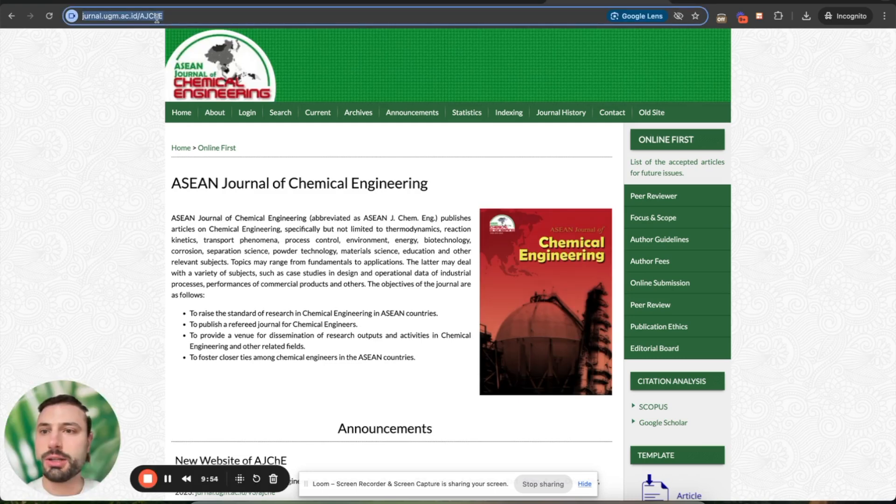
Paste the AJChE address into OJS URL, clear it, then search 'uns academic jurnal' in an incognito tab.
click(215, 2)
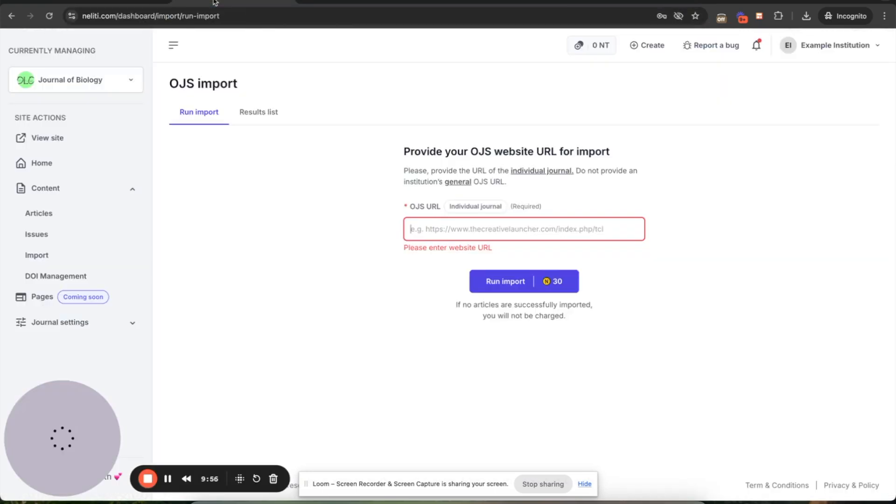
key(super+v)
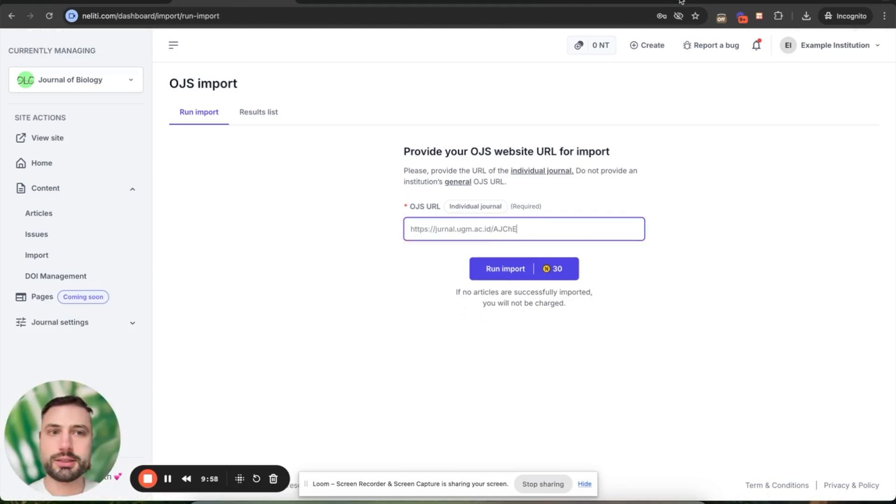
key(super+a)
key(BackSpace)
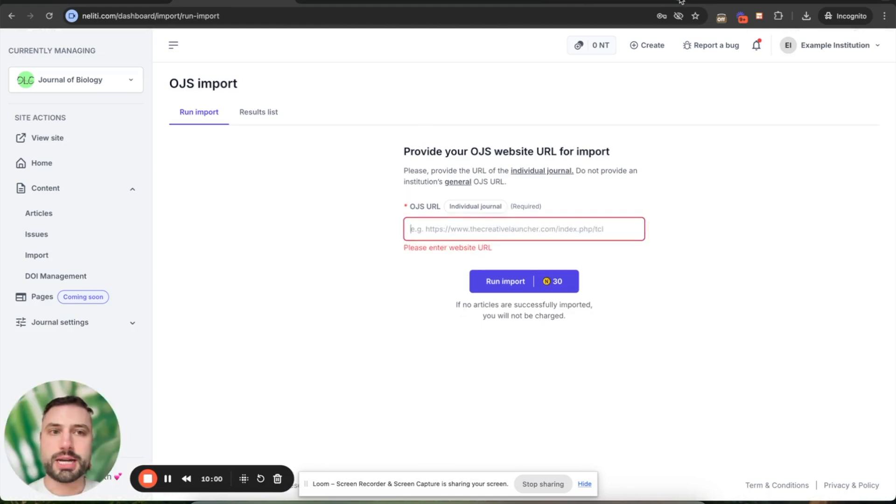
key(super+t)
text(uns)
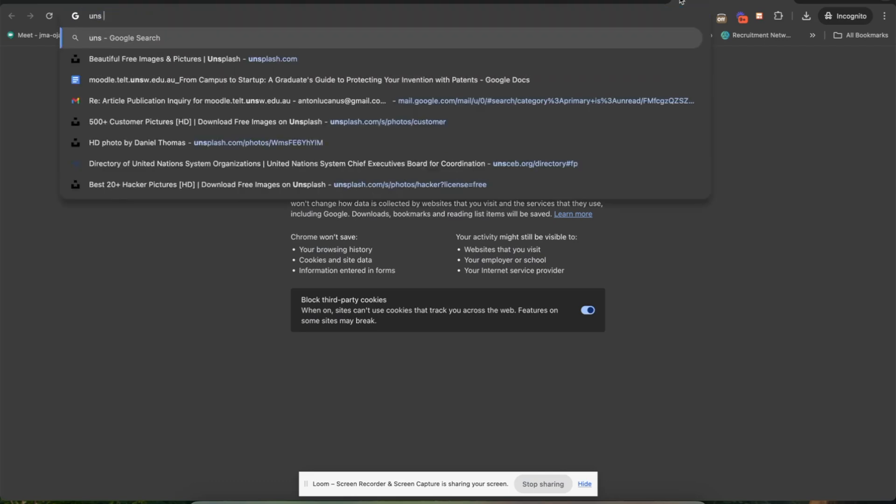
text( academic jurnal)
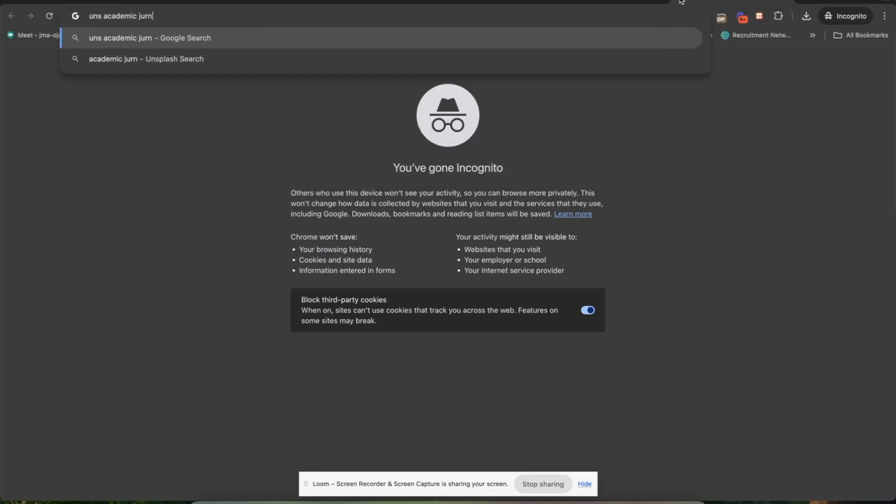
Search 'uns indonesia academic jurnal', open Jurnal Universitas Sebelas Maret, then the BESTUUR journal.
key(Return)
scroll(176, 310, down, 3)
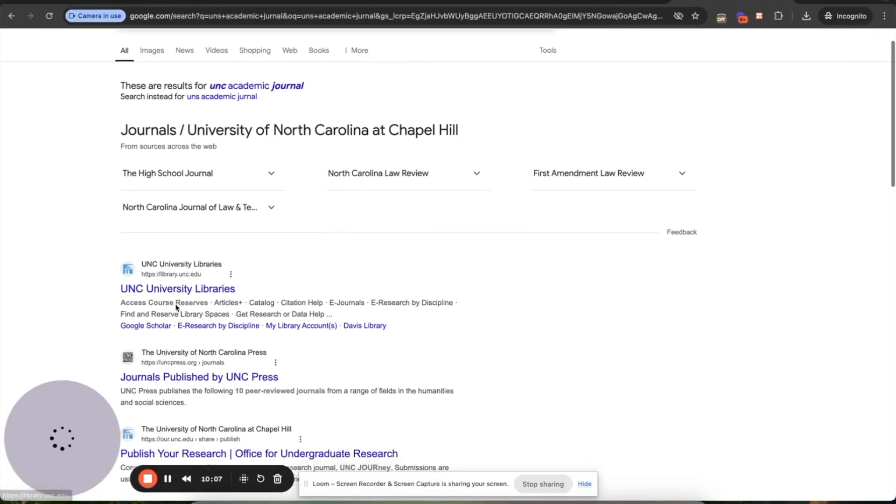
scroll(176, 308, down, 3)
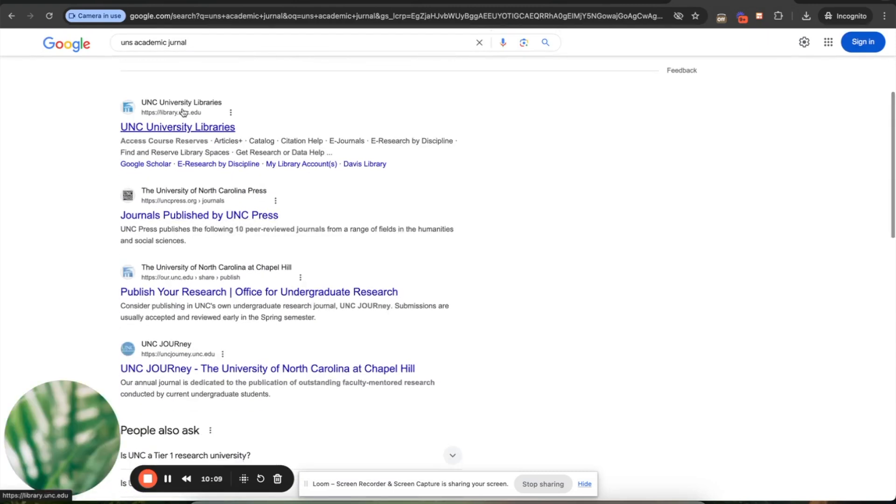
click(134, 42)
text(indonesia)
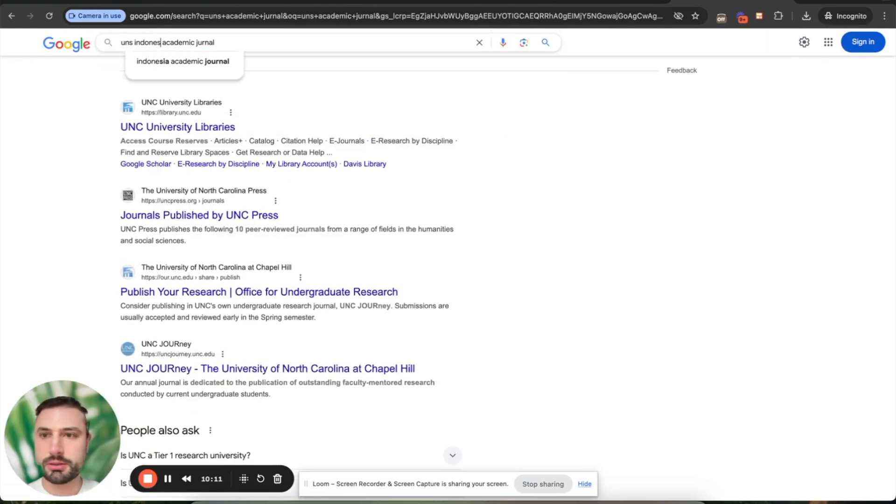
key(Return)
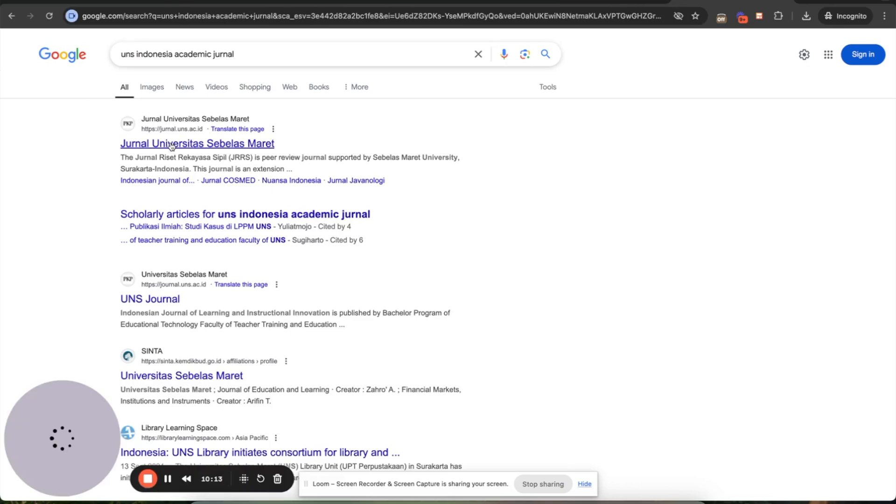
click(172, 145)
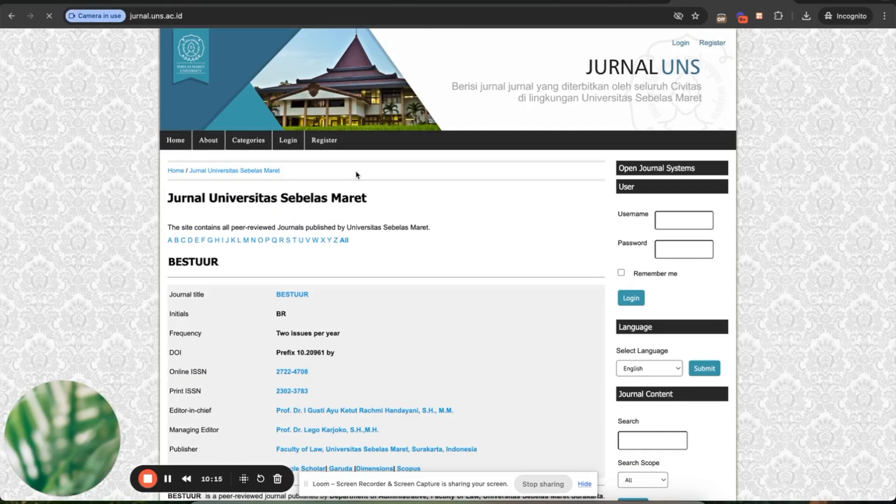
scroll(355, 280, down, 3)
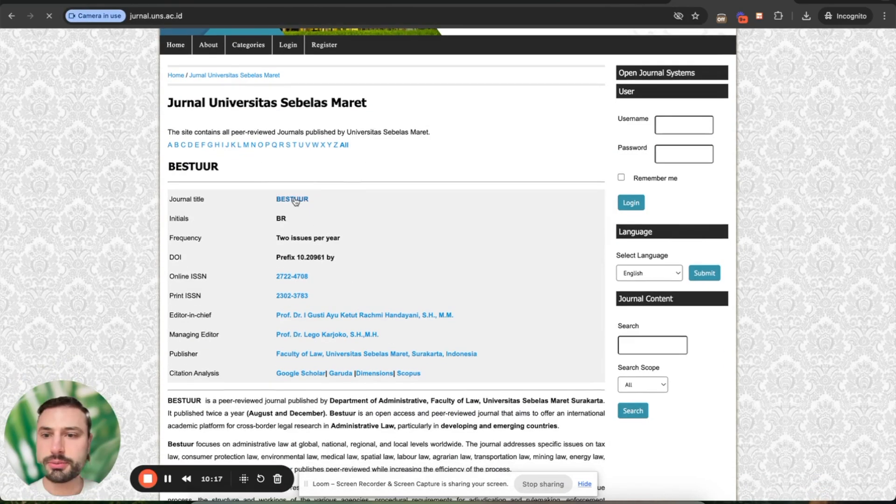
click(295, 201)
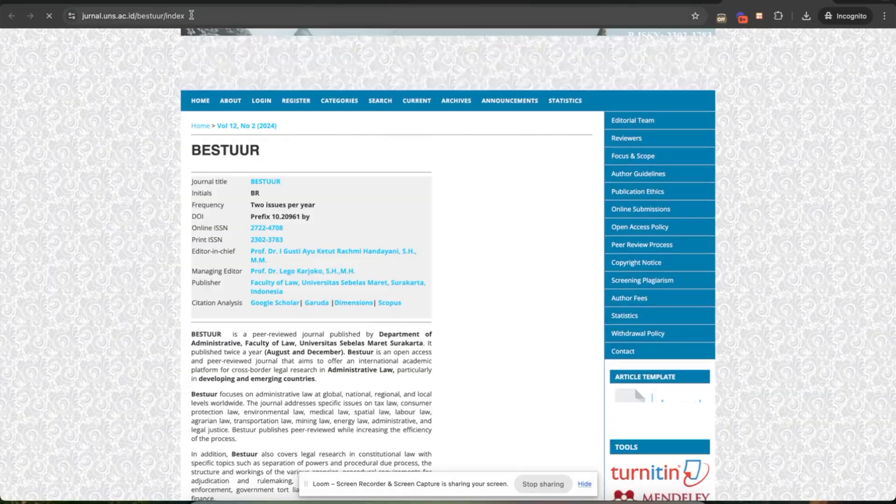
double_click(192, 15)
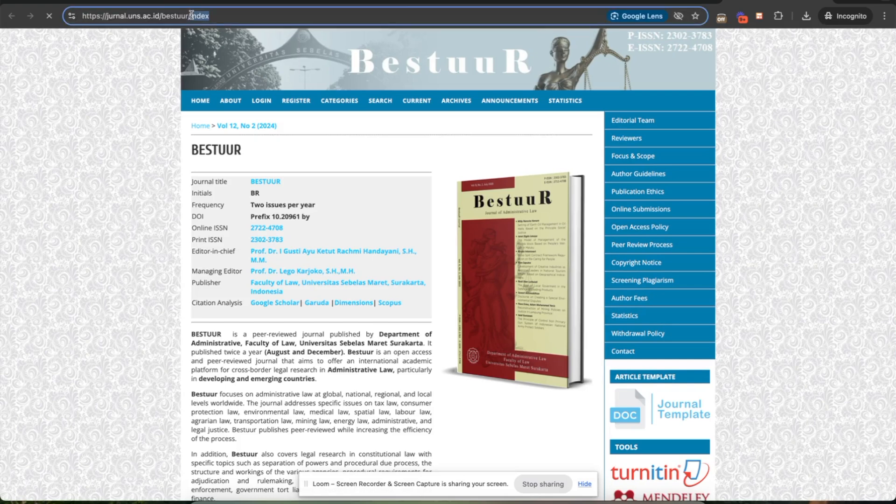
key(BackSpace)
key(super+a)
key(super+c)
click(192, 3)
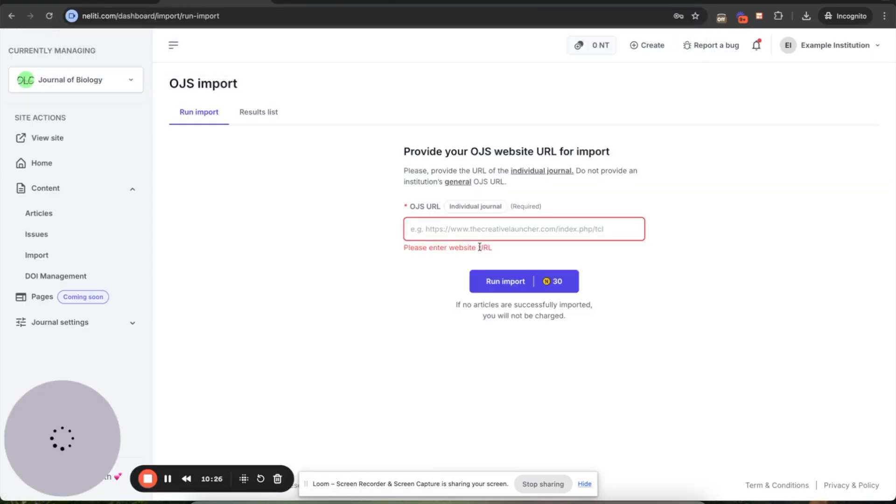
key(super+v)
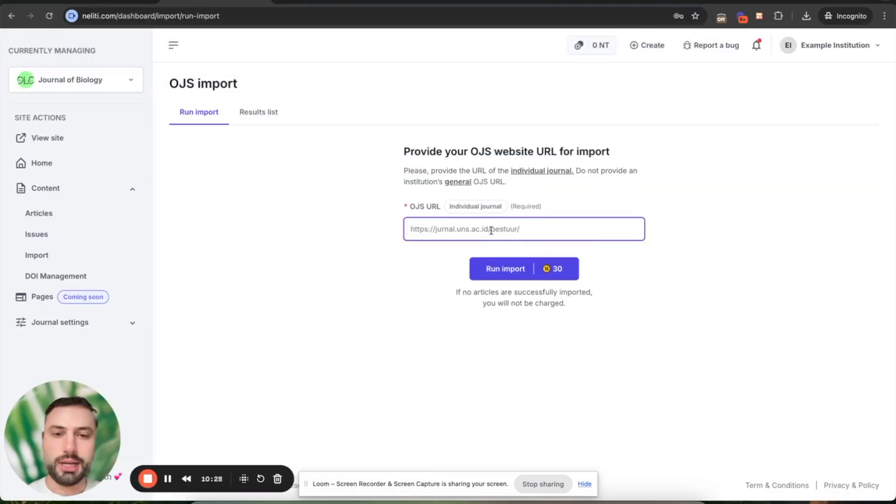
double_click(497, 229)
click(489, 229)
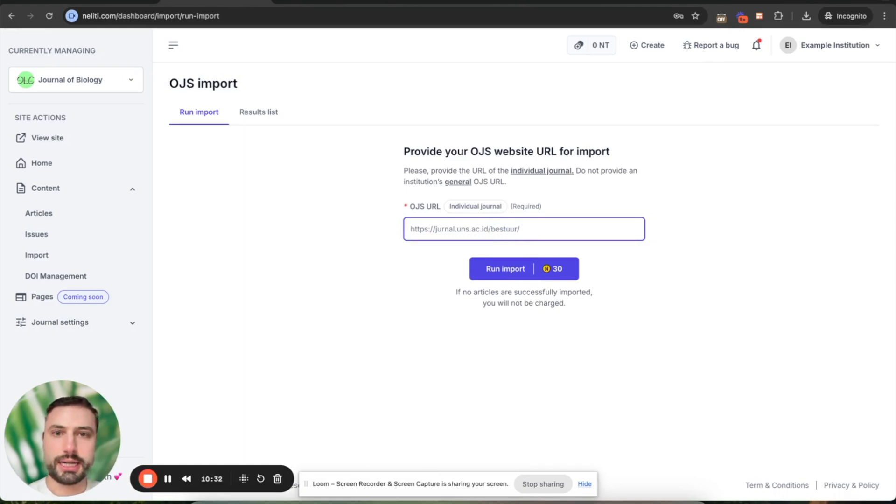
click(438, 1)
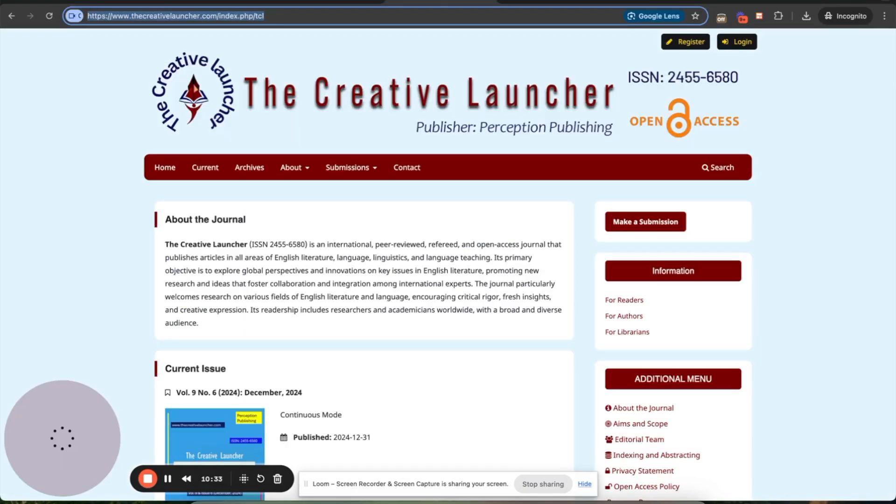
double_click(277, 16)
click(309, 15)
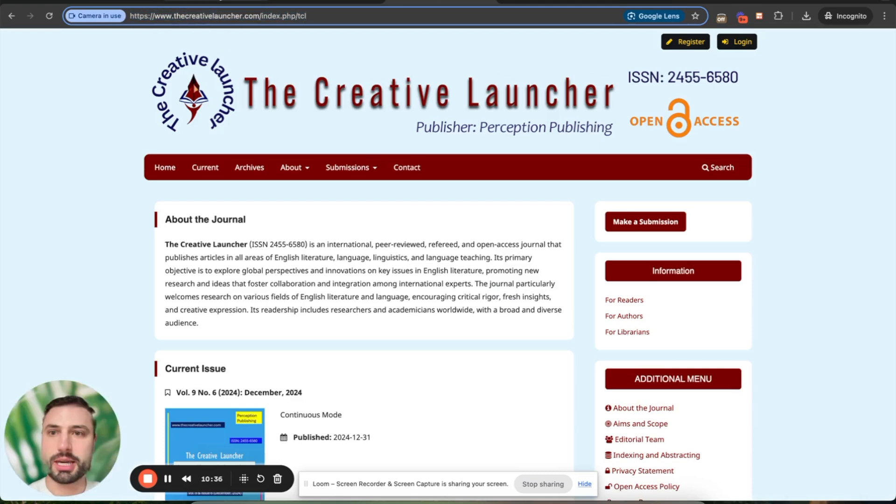
click(224, 1)
triple_click(489, 236)
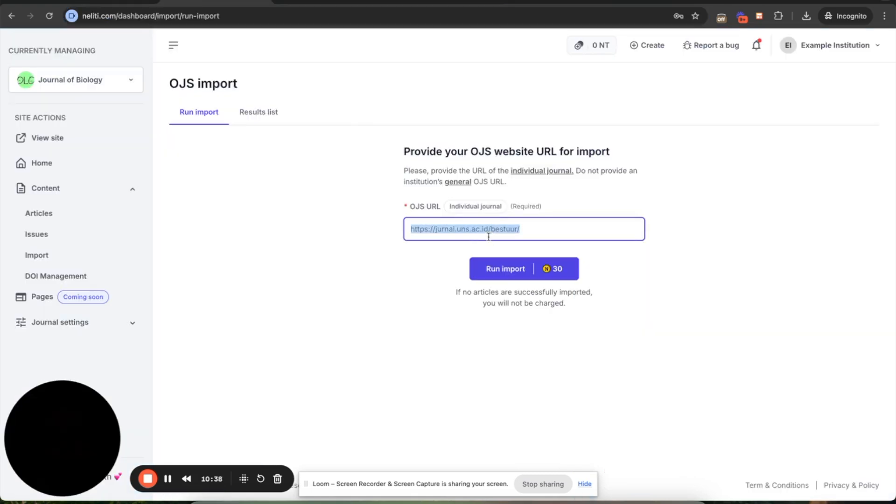
key(BackSpace)
click(441, 1)
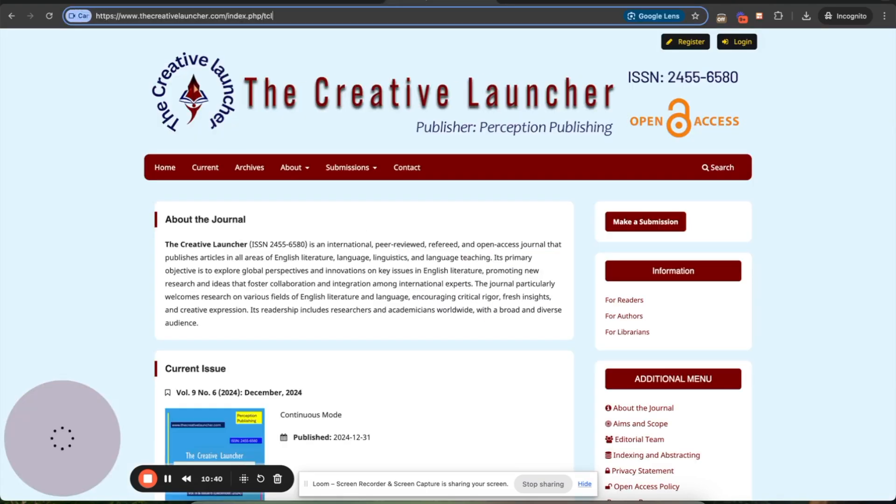
click(260, 17)
key(ctrl+c)
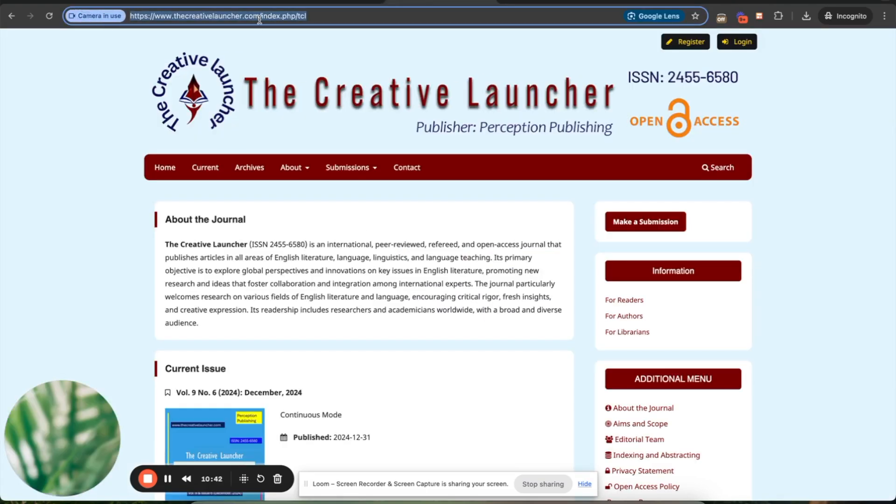
click(220, 2)
key(ctrl+v)
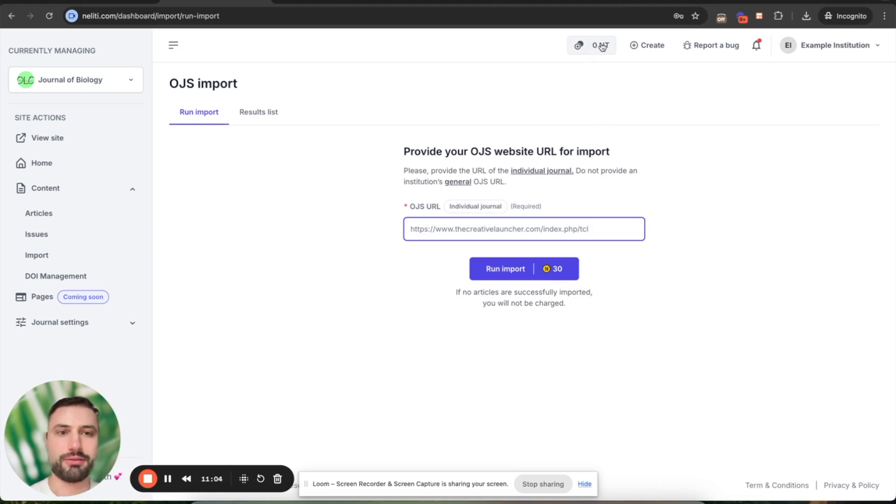
Run the import and choose the $30 USD top-up for 300 Neliti tokens.
click(528, 274)
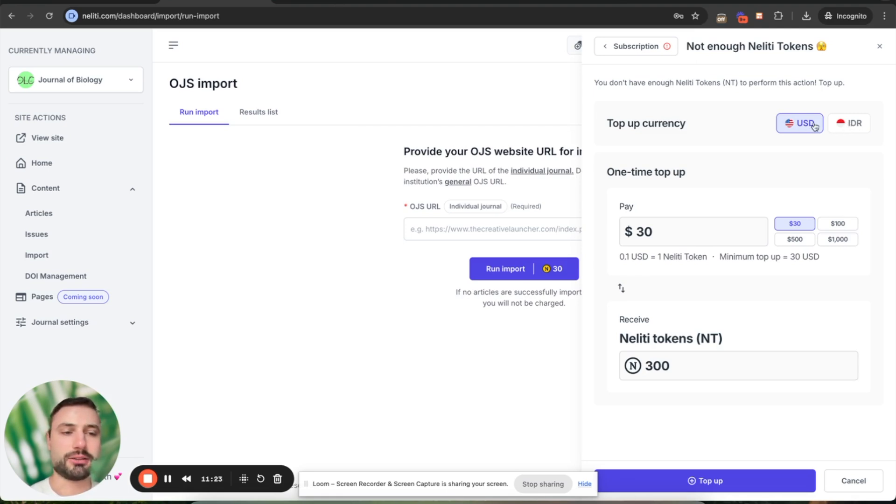
click(843, 126)
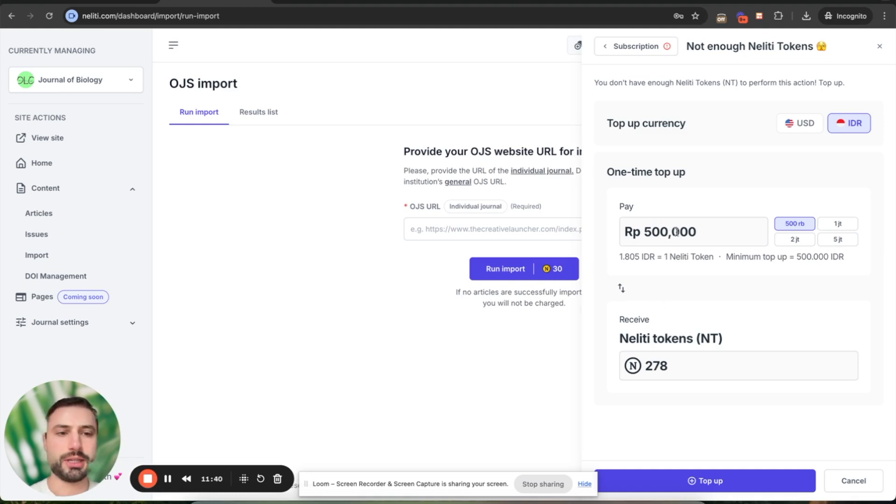
click(798, 123)
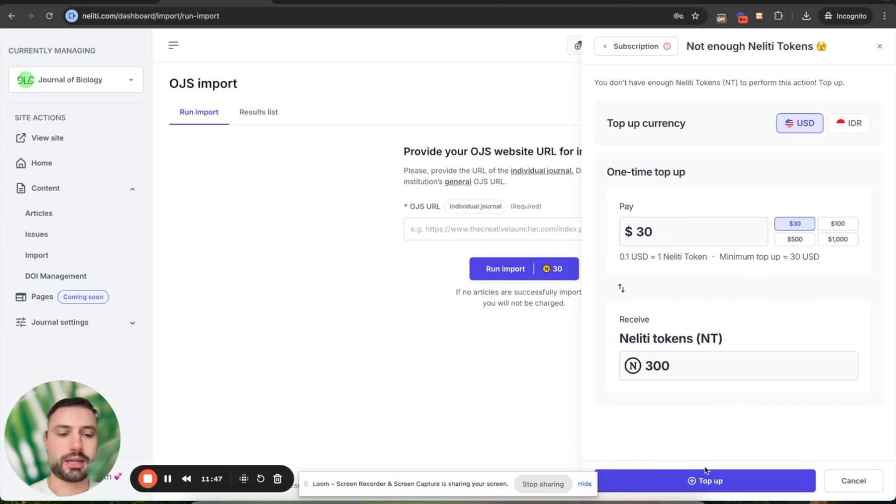
click(707, 483)
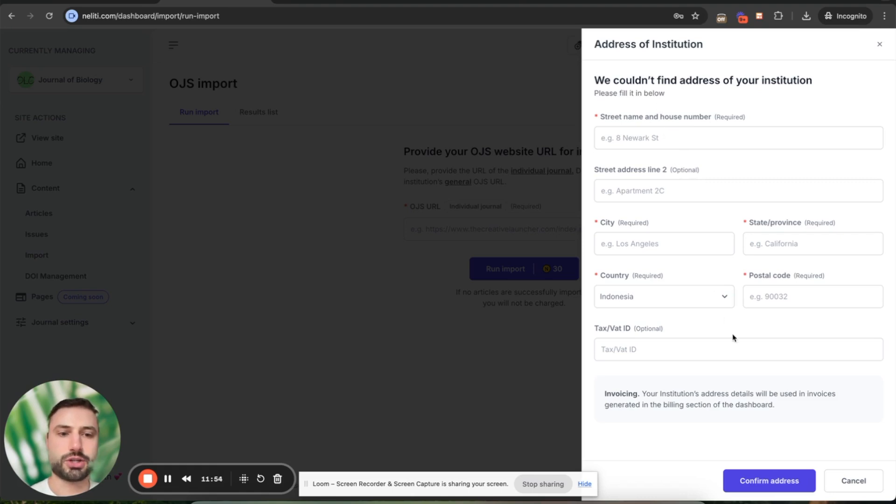
Fill in the institution's street address, city and state/province.
click(669, 139)
key(Tab)
key(Tab)
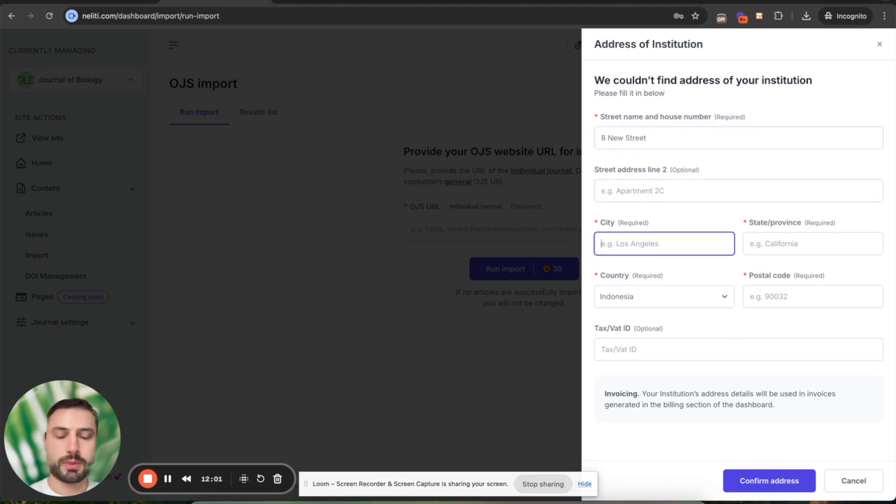
text(Los Angeles)
key(Tab)
text(California)
Set the country to United States of America, enter the postal code, and confirm the address.
click(635, 299)
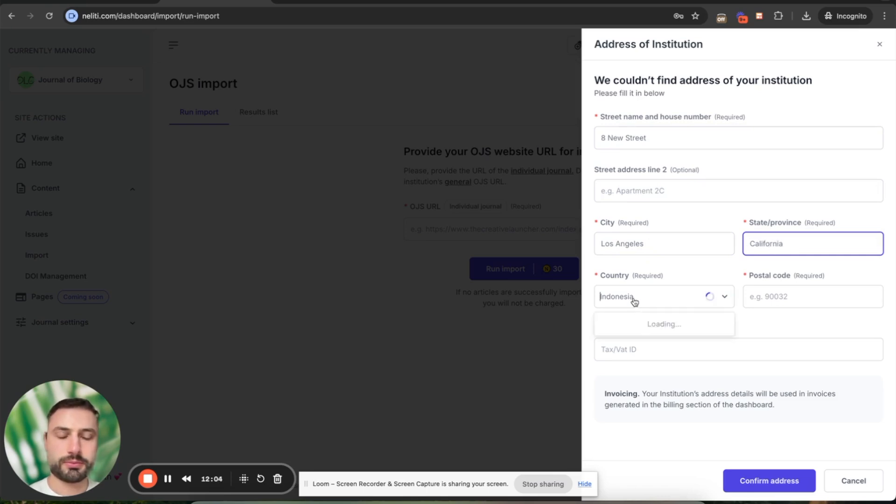
text(uni)
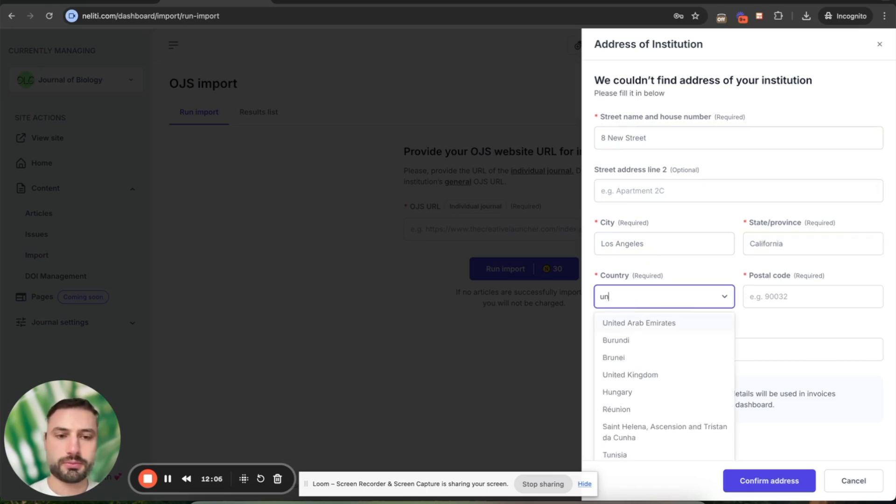
click(635, 410)
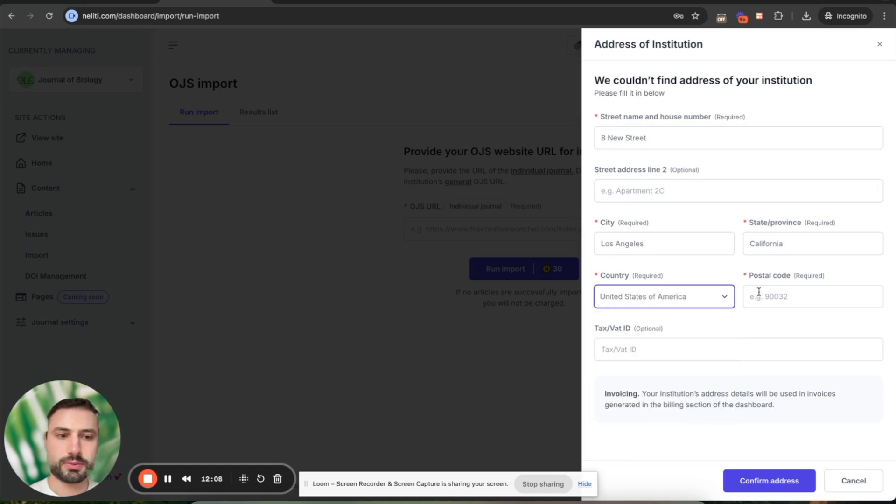
click(772, 295)
text(10010)
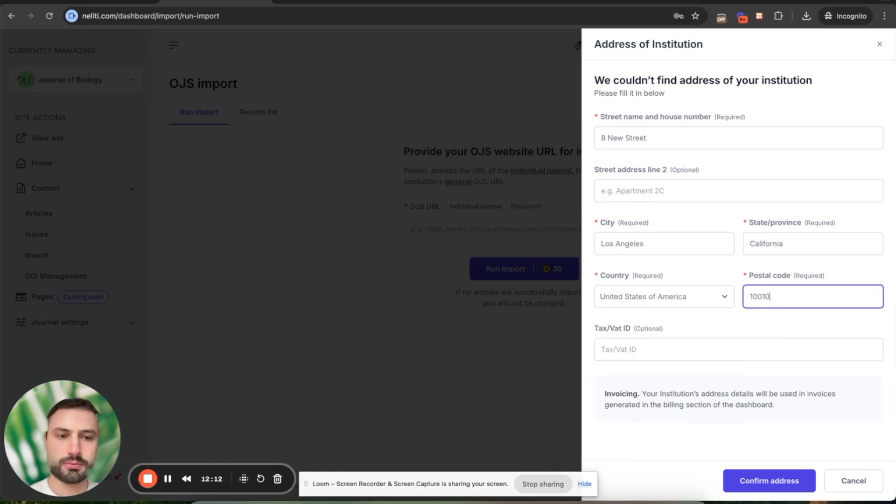
click(716, 385)
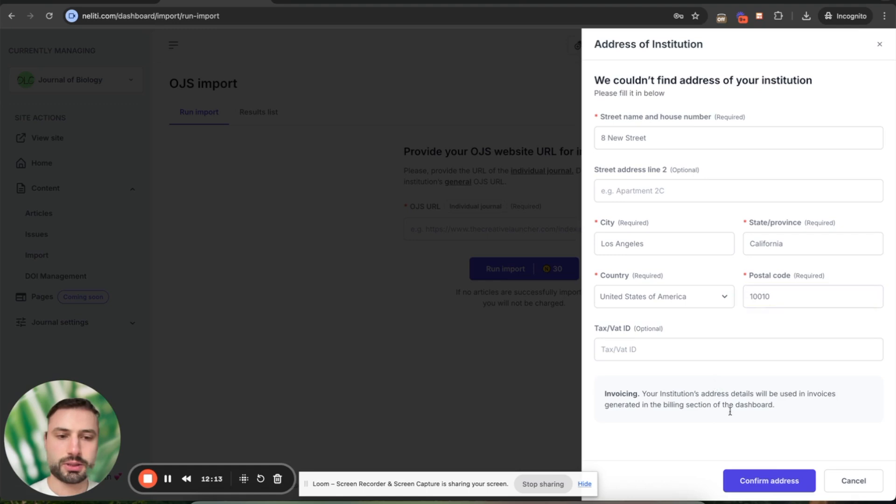
click(767, 480)
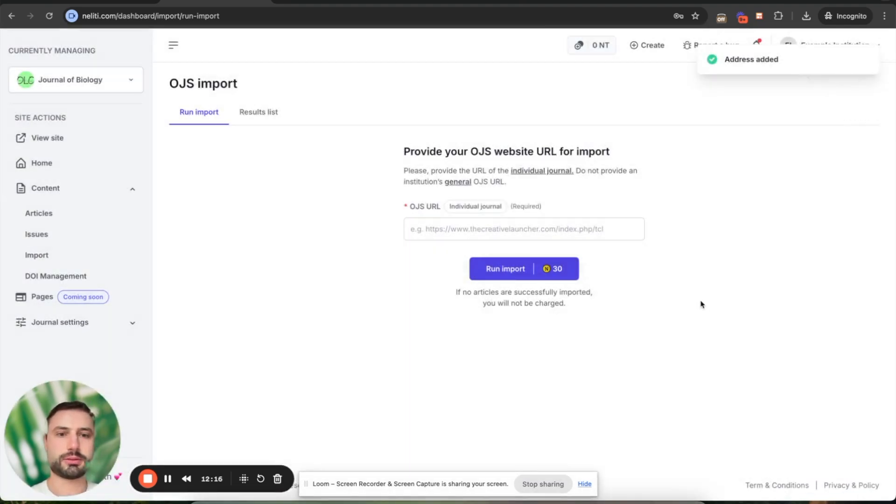
Paste The Creative Launcher URL into OJS URL, run the import and buy 300 tokens for $30.
click(504, 270)
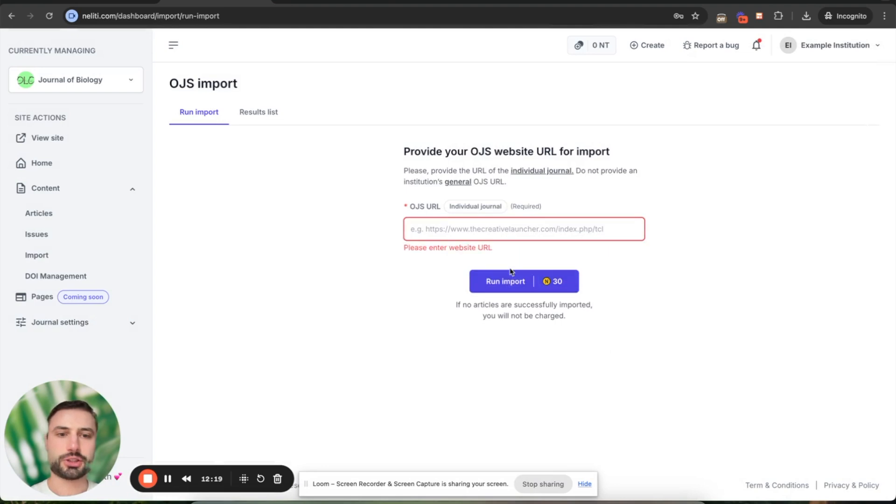
click(441, 3)
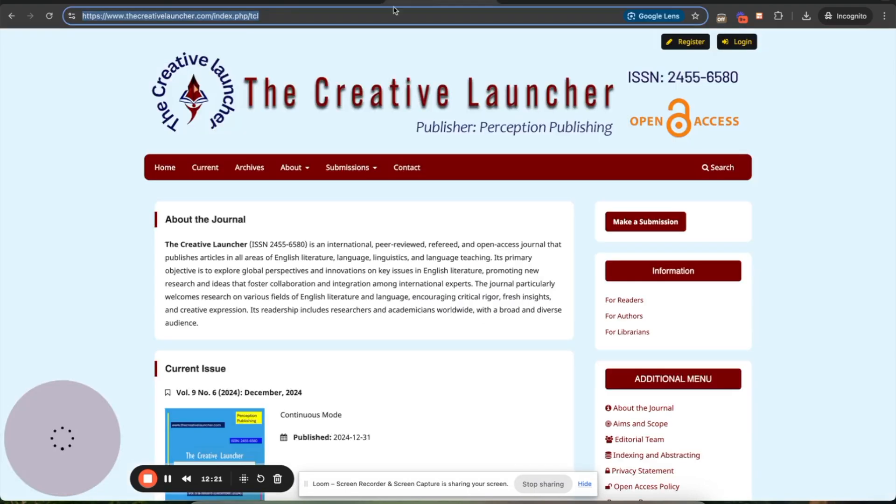
click(217, 2)
key(super+v)
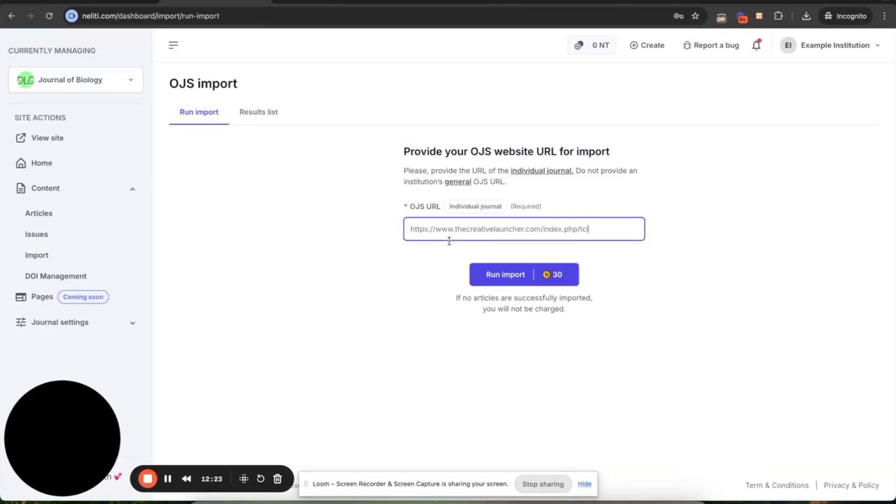
click(522, 270)
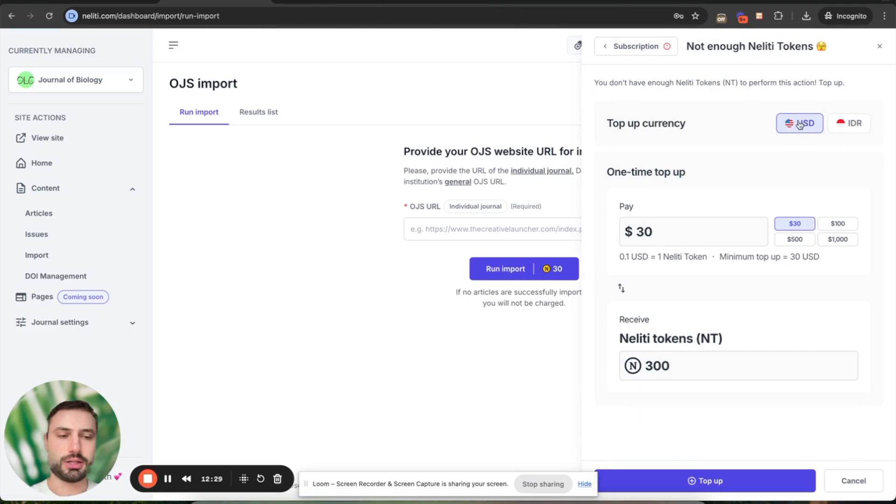
click(700, 480)
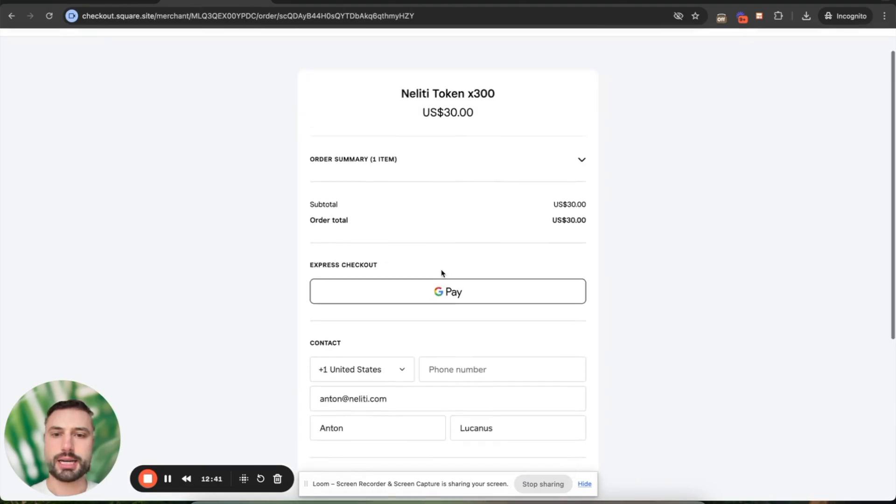
Review the US$30.00 Square order for 300 Neliti Tokens, then return to Neliti's import page.
scroll(442, 273, down, 3)
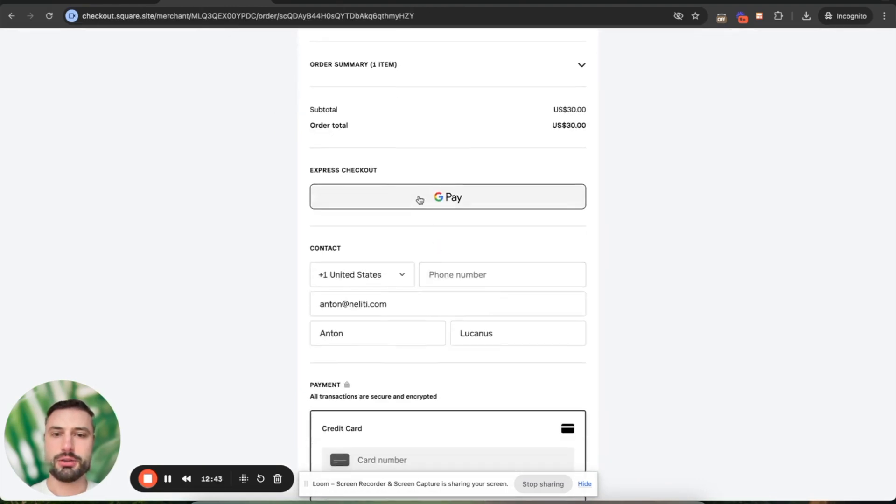
scroll(443, 273, down, 4)
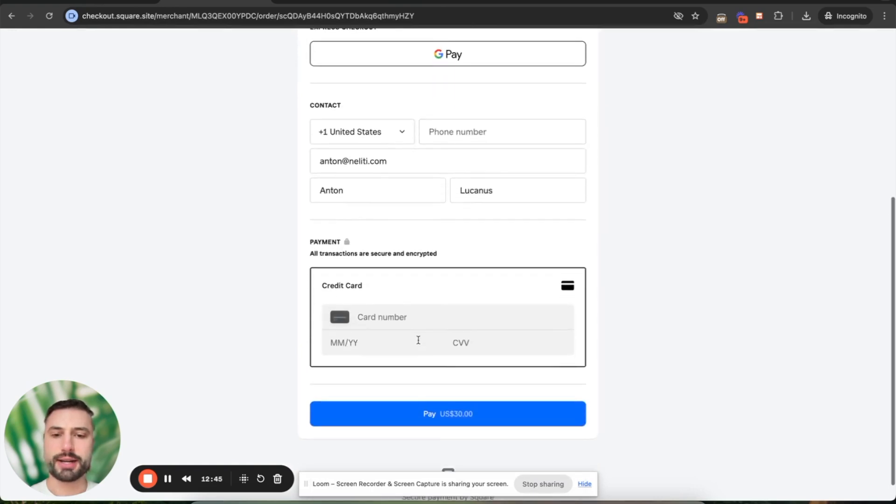
scroll(418, 340, up, 7)
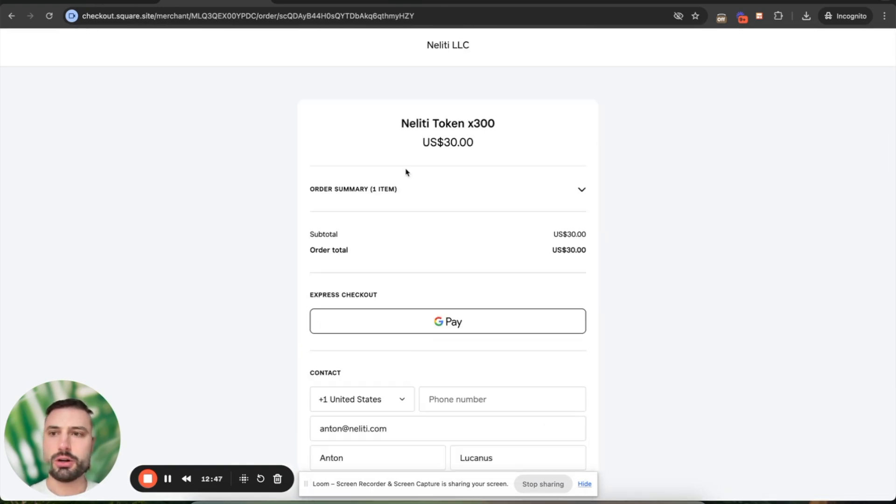
scroll(414, 274, down, 5)
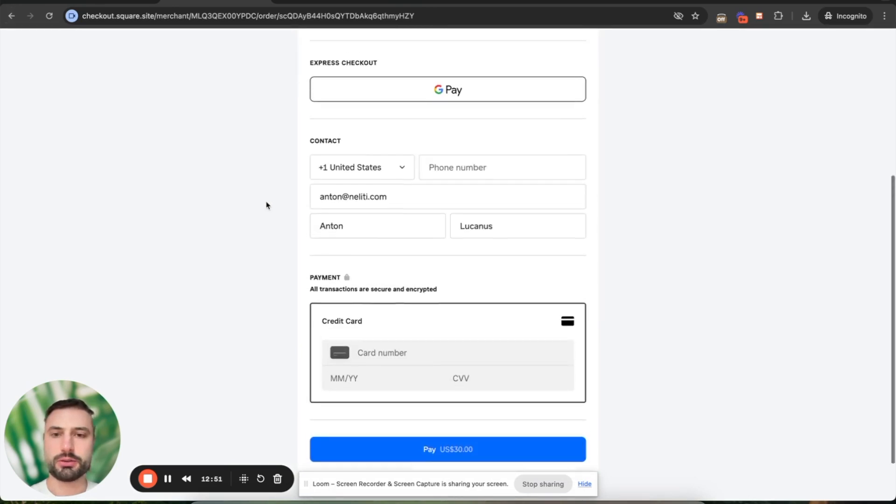
scroll(266, 201, up, 5)
click(8, 17)
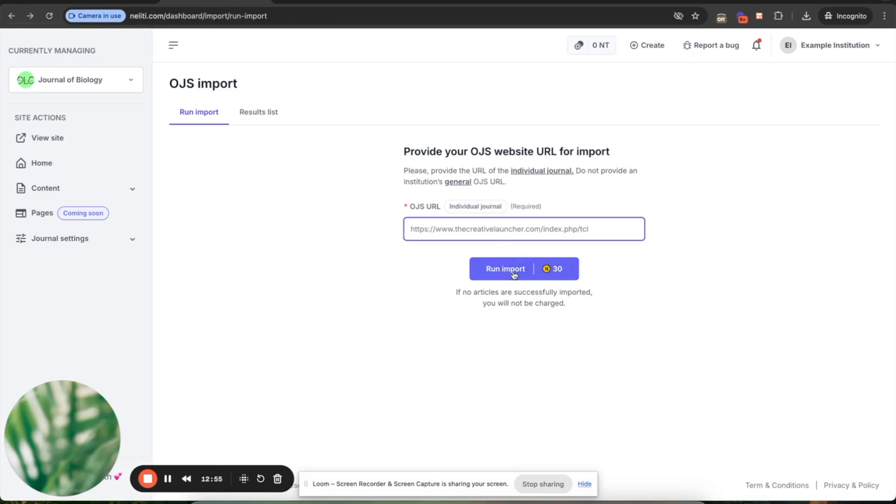
Re-run the OJS import, then request a Rp 500,000 top-up for 278 tokens in IDR.
click(504, 268)
click(854, 124)
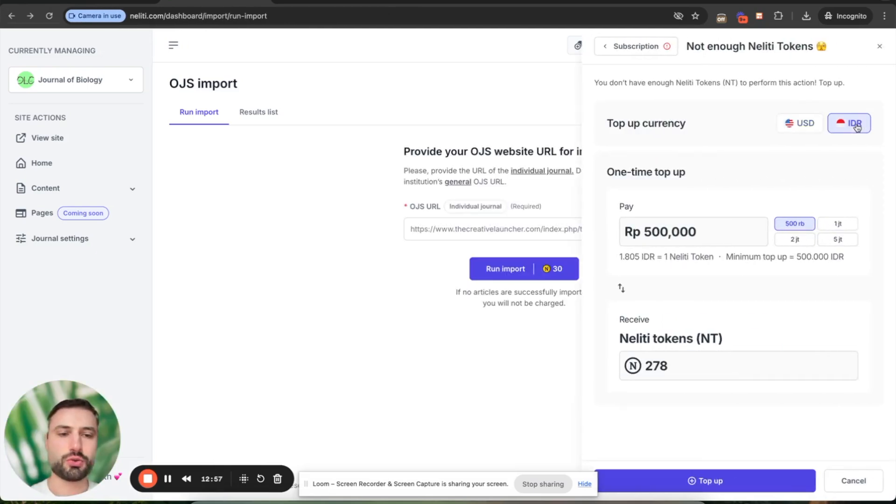
click(698, 478)
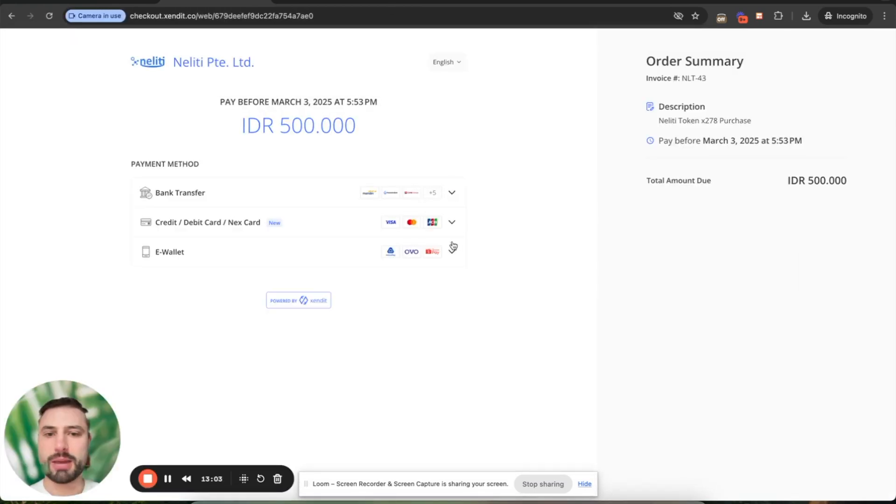
Review the Bank Transfer and E-Wallet options (AstraPay, OVO, ShopeePay), then return to the Neliti import page.
click(453, 194)
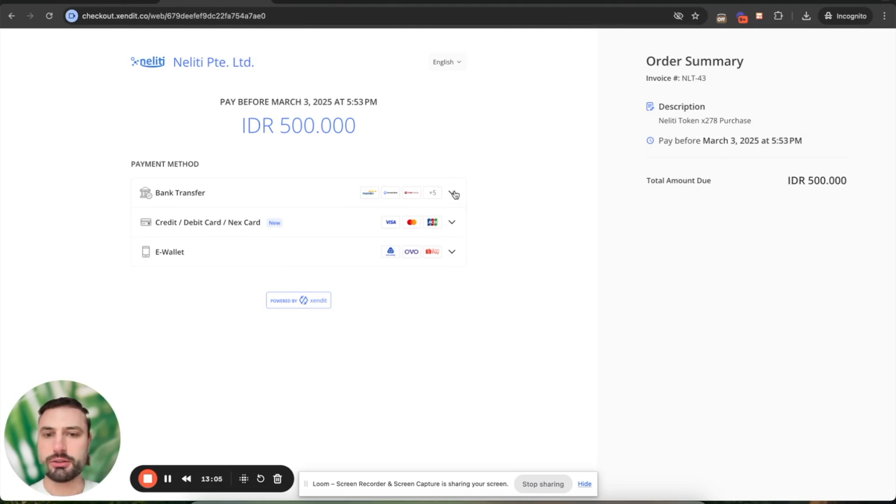
click(454, 194)
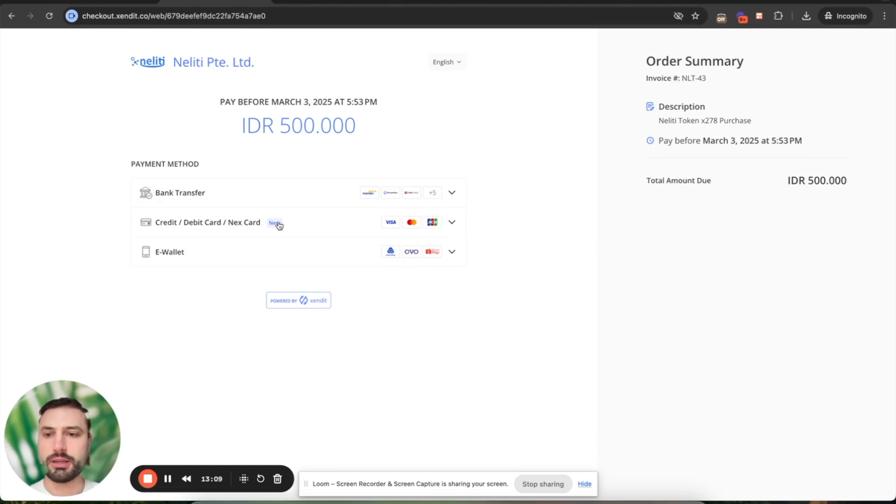
click(453, 253)
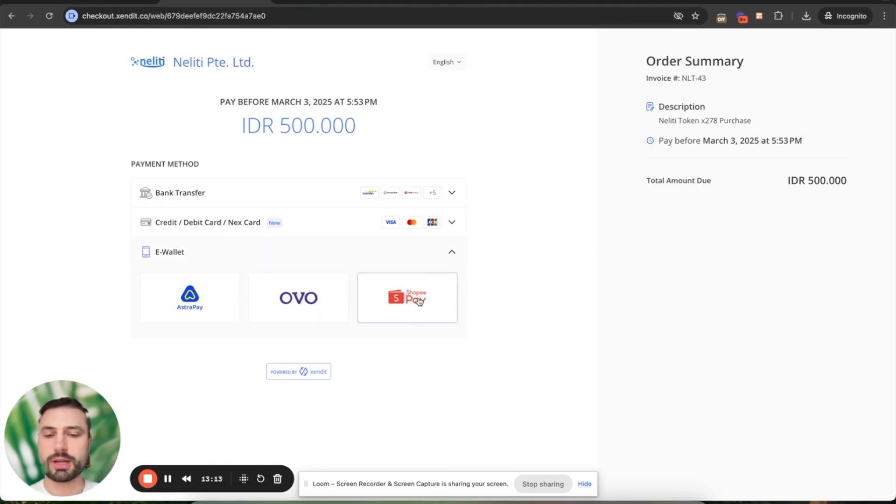
click(11, 16)
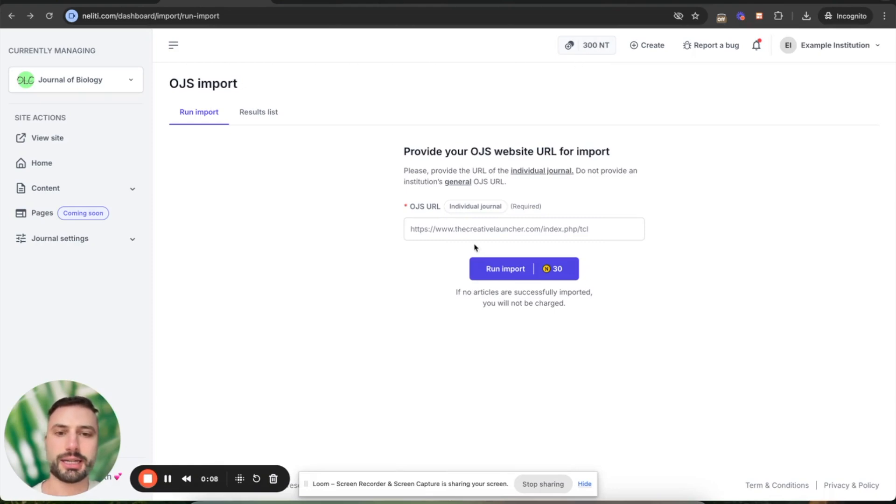
triple_click(472, 228)
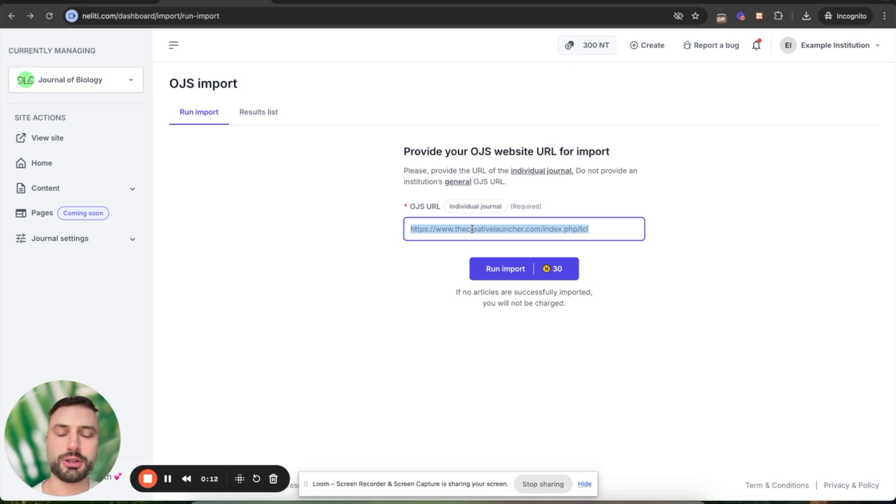
click(595, 231)
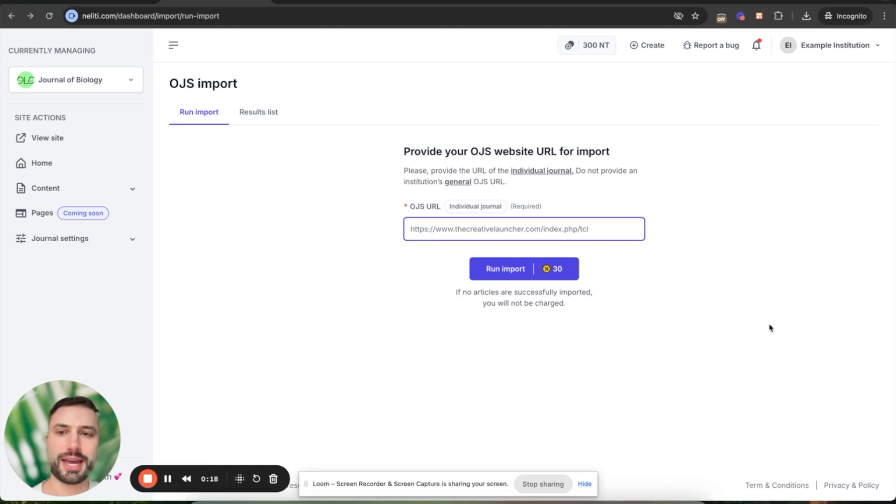
click(257, 118)
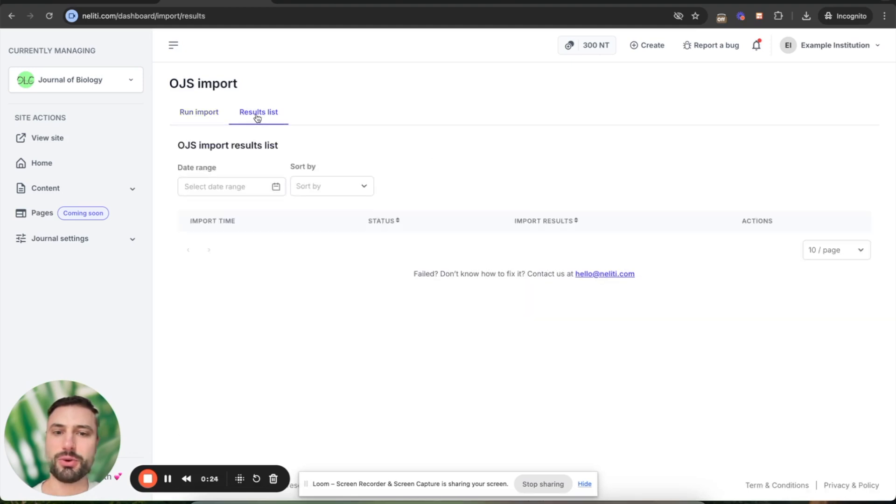
click(201, 116)
click(267, 114)
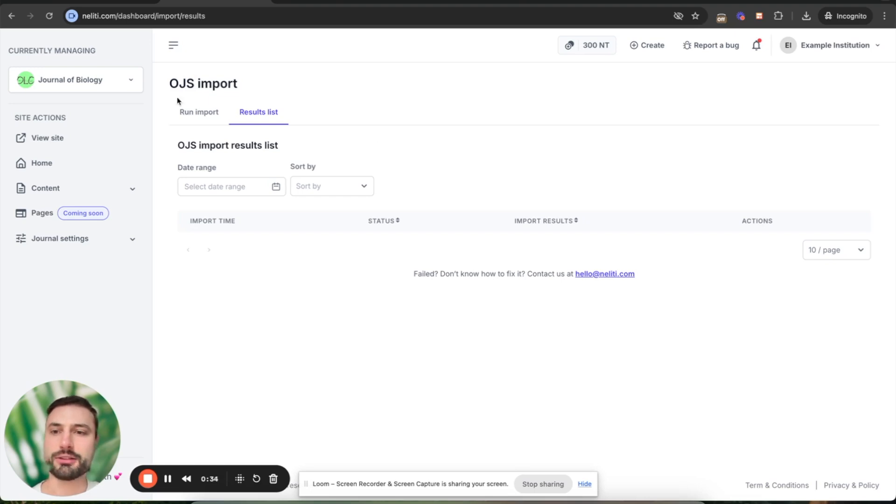
click(199, 116)
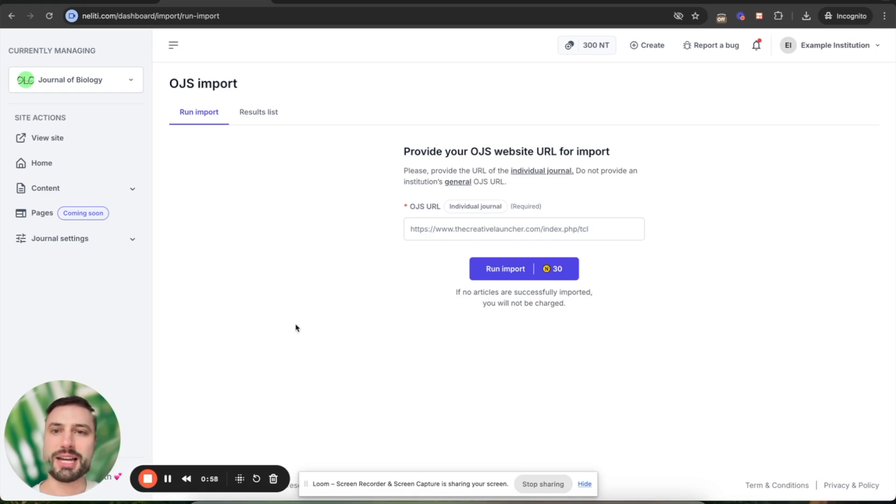
click(323, 1)
click(314, 15)
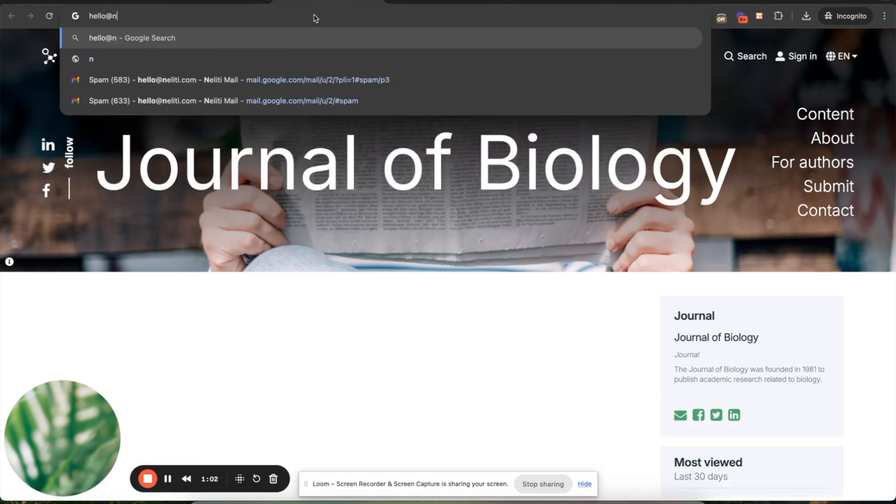
key(super+a)
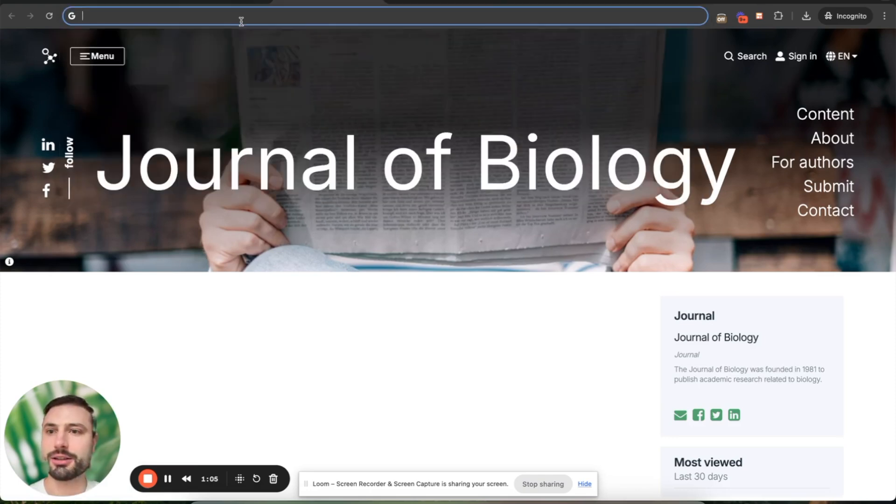
click(214, 1)
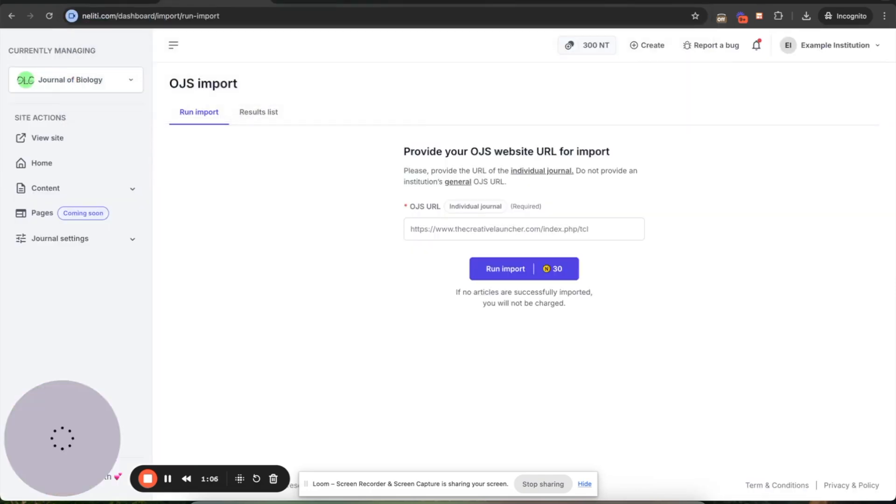